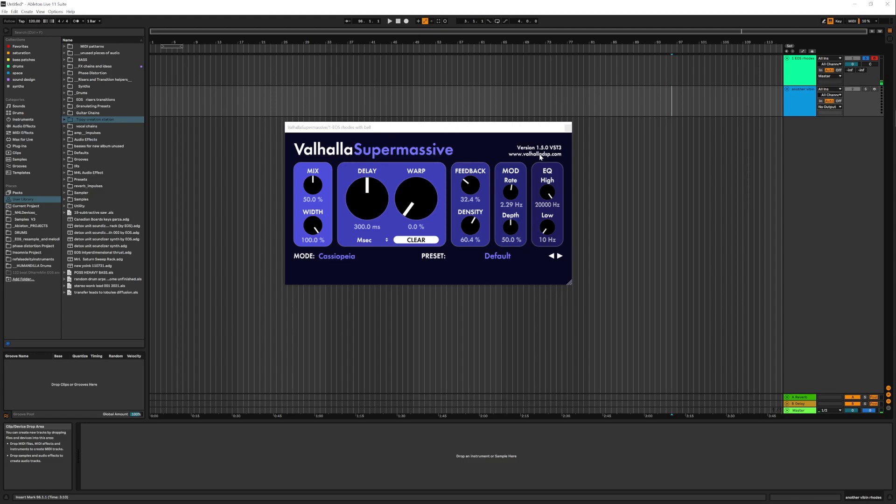
Review the available reverb modes while keeping Cassiopeia, and reposition the plug-in window over the arrangement.
click(336, 257)
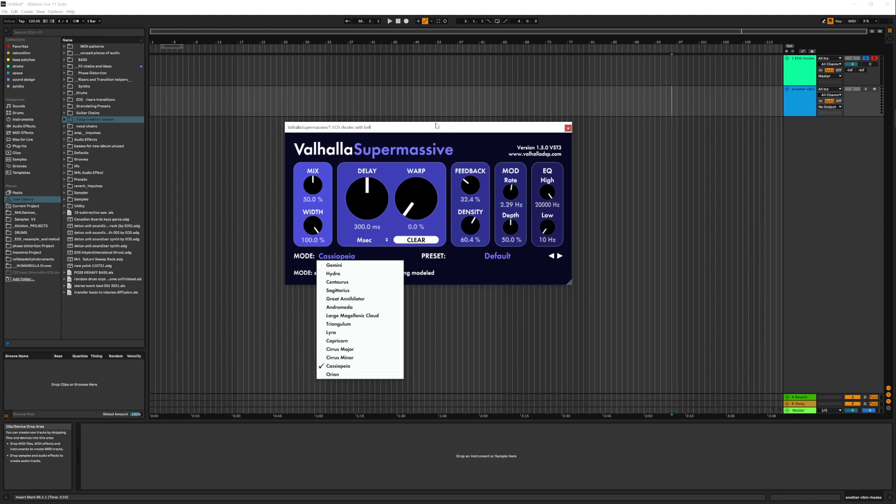
click(475, 281)
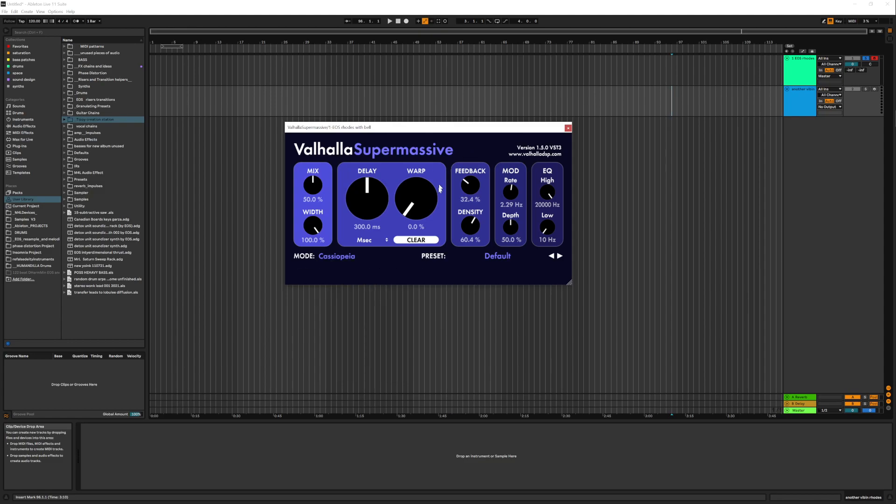
click(336, 256)
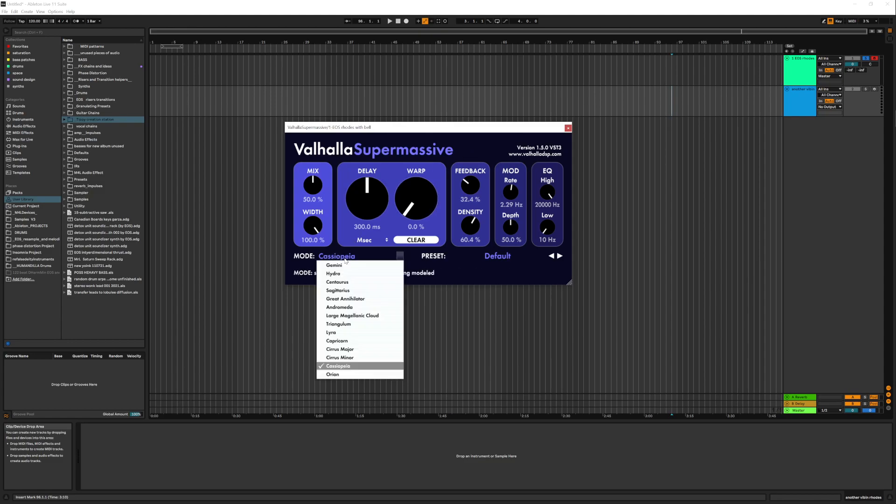
click(350, 367)
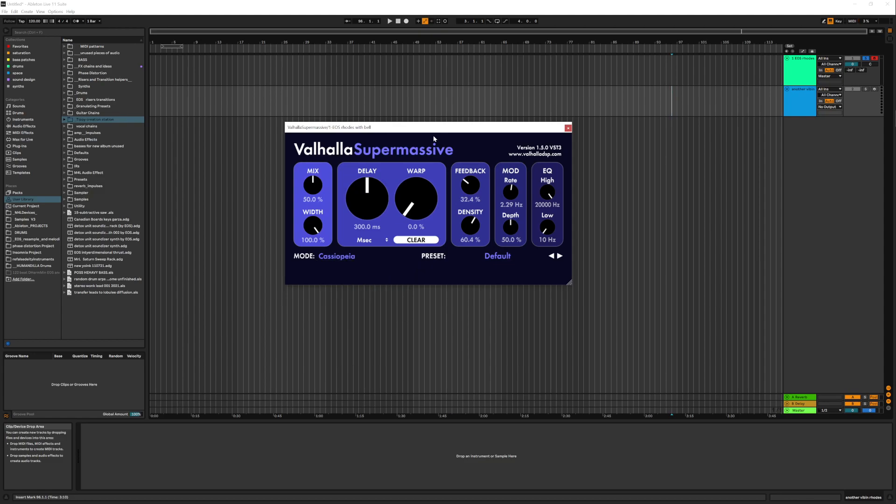
drag(435, 129, 493, 130)
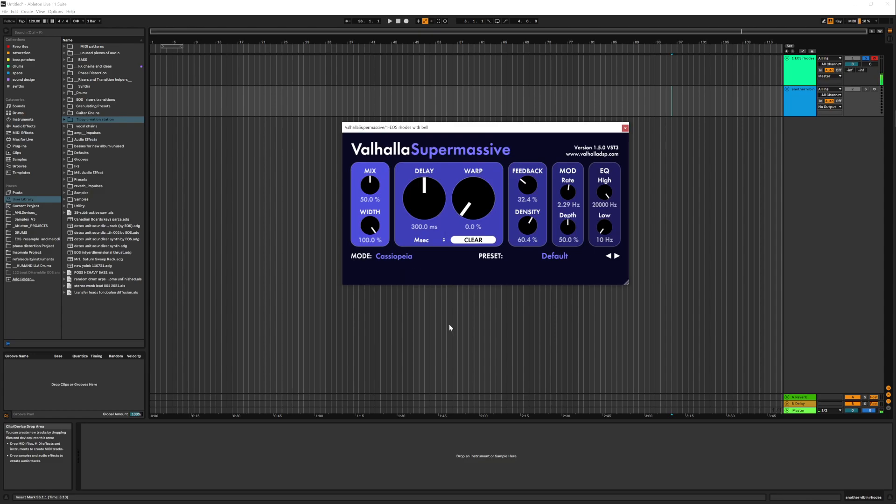
Compare the Orion and Cassiopeia reverb modes and settle on Orion.
click(394, 256)
click(415, 374)
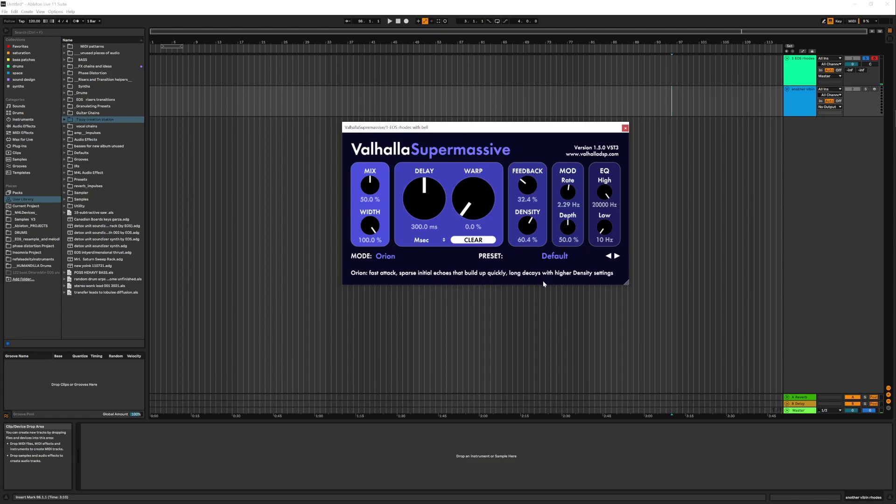
click(389, 256)
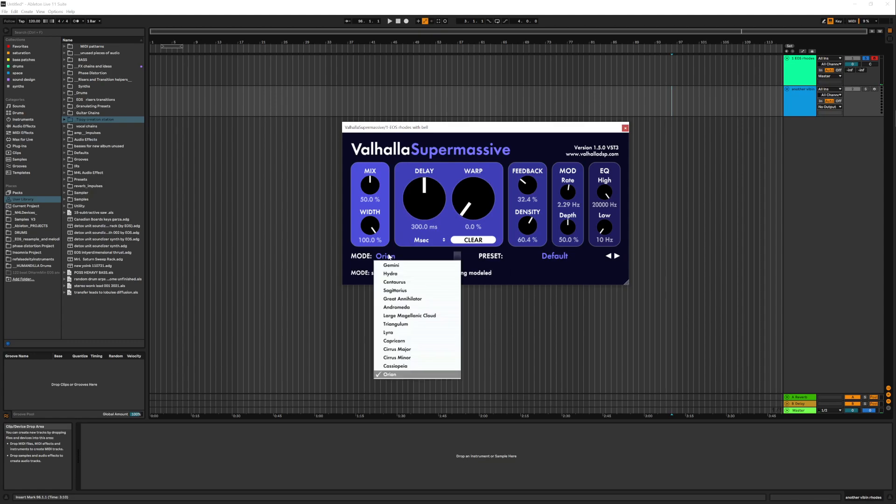
click(402, 366)
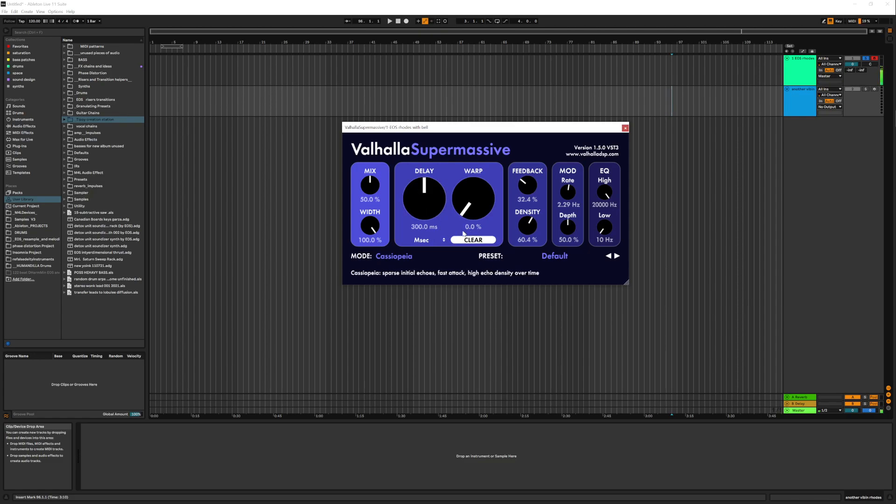
click(402, 256)
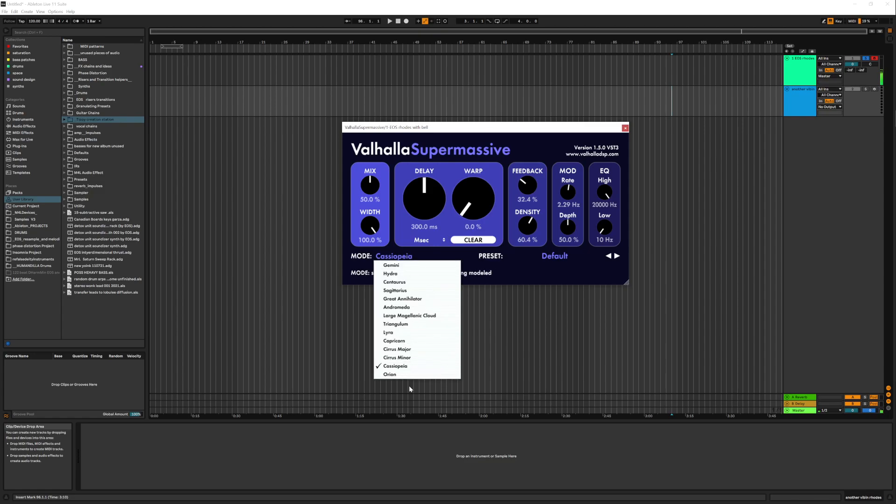
click(411, 375)
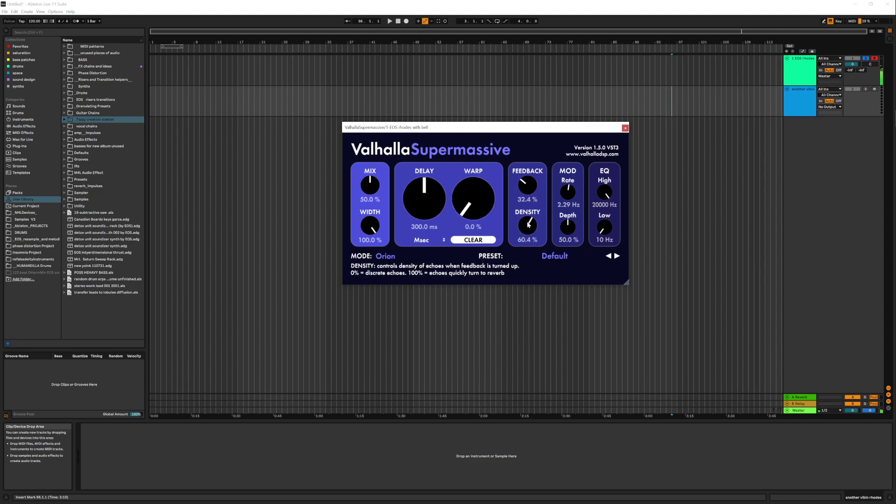
Lower the reverb's feedback to 15.6 % and its density to 34.4 %.
drag(527, 187, 525, 201)
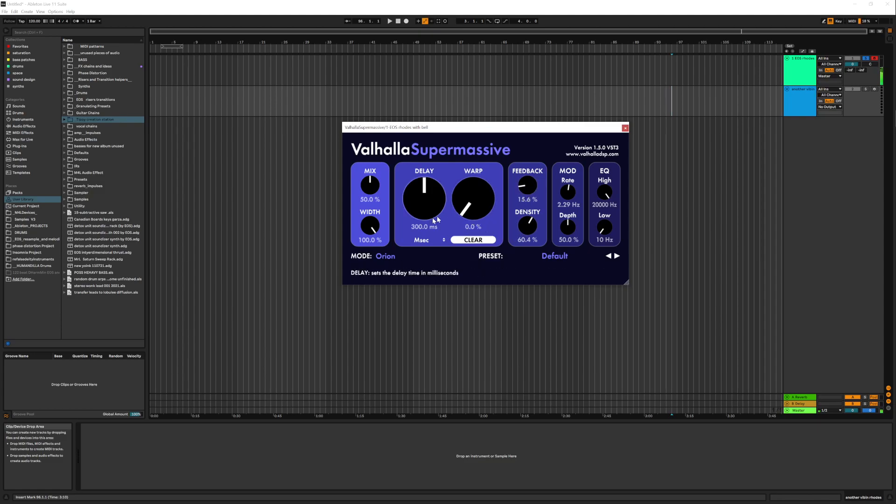
drag(370, 226, 372, 245)
drag(380, 198, 370, 220)
drag(528, 225, 527, 239)
Set the delay to 1/64T with Triplet sync, and try raising the warp before returning it to 0 %.
click(421, 240)
click(433, 270)
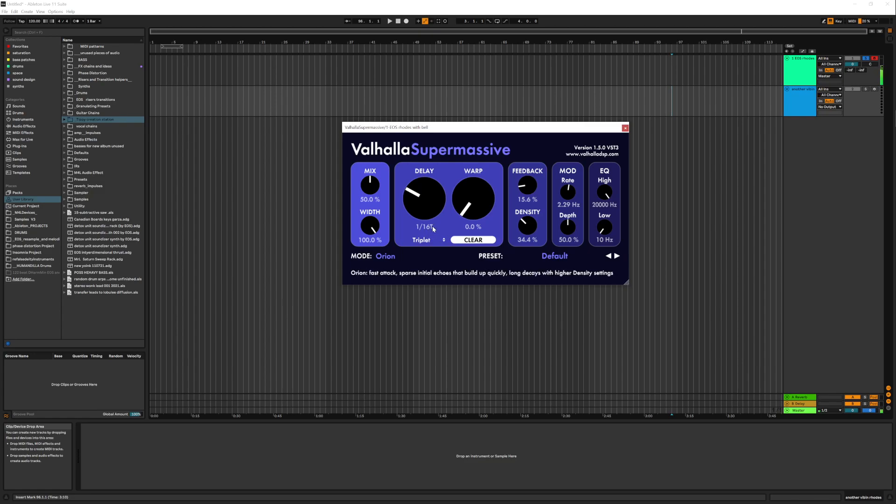
double_click(432, 226)
drag(421, 208, 431, 154)
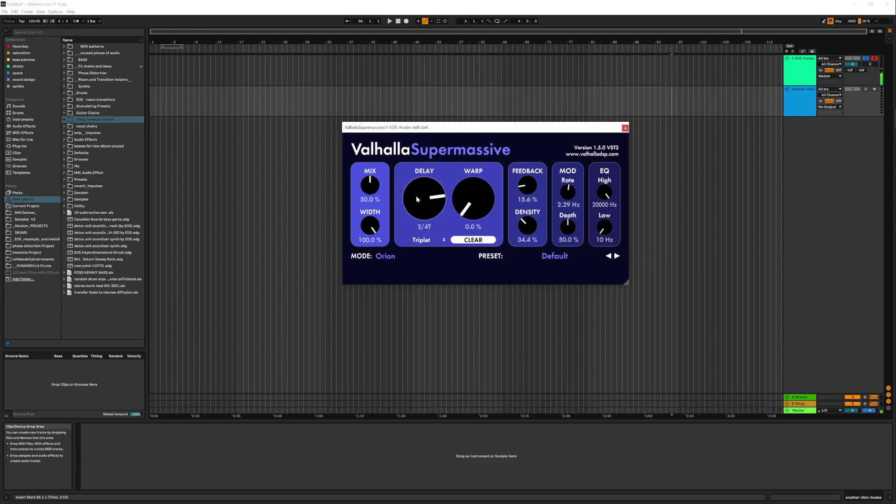
drag(425, 199, 426, 252)
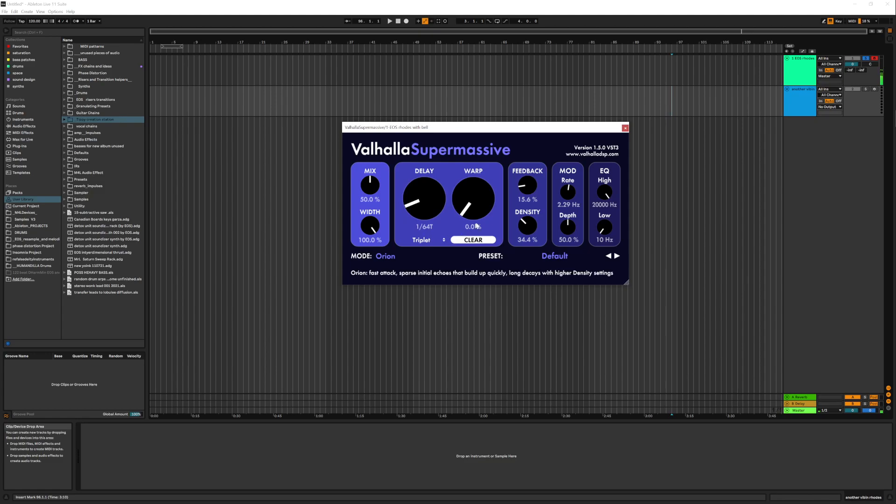
drag(479, 202, 481, 178)
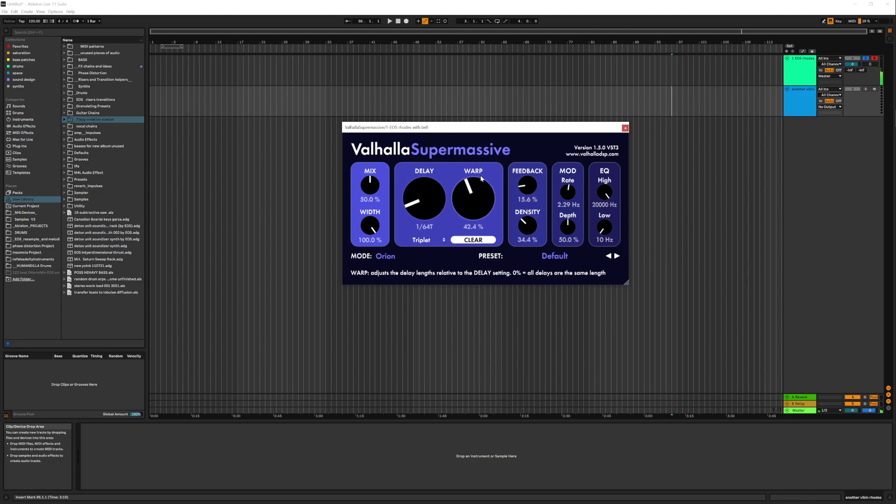
drag(470, 191, 496, 369)
Group the ValhallaSupermassive device on the EOS rhodes track into an Audio Effect Rack and expand it to 16 macros.
click(797, 72)
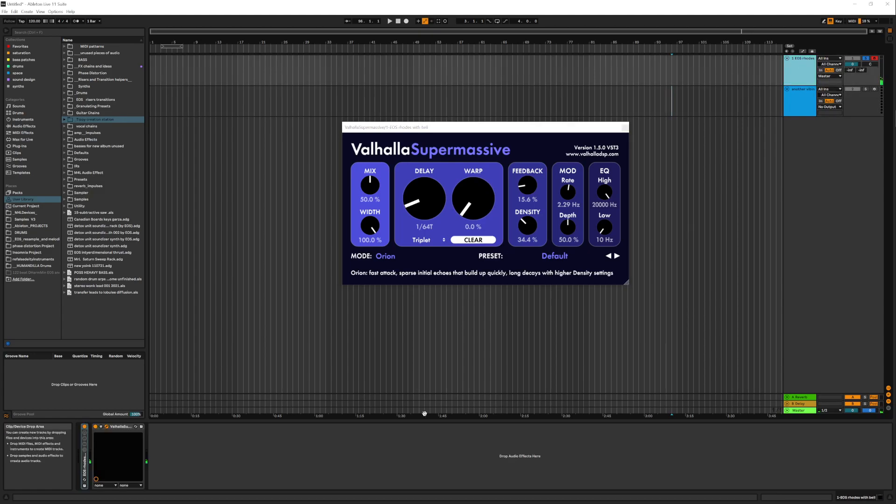
click(120, 427)
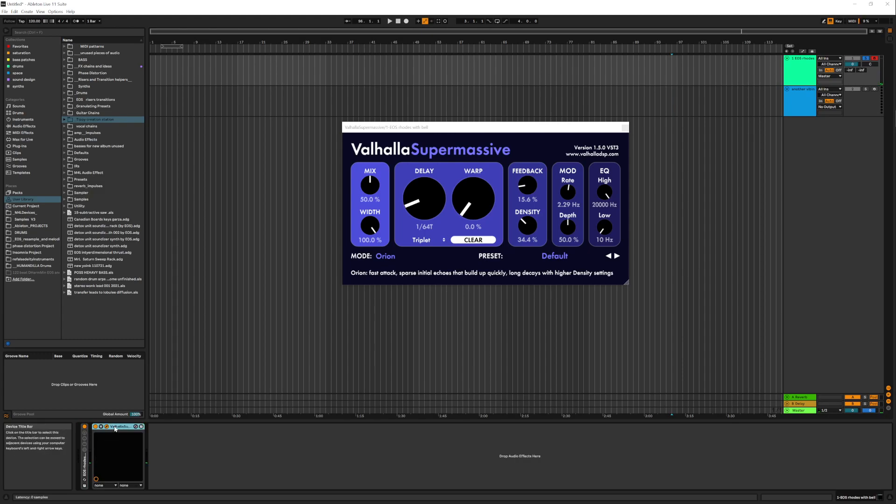
key(ctrl+g)
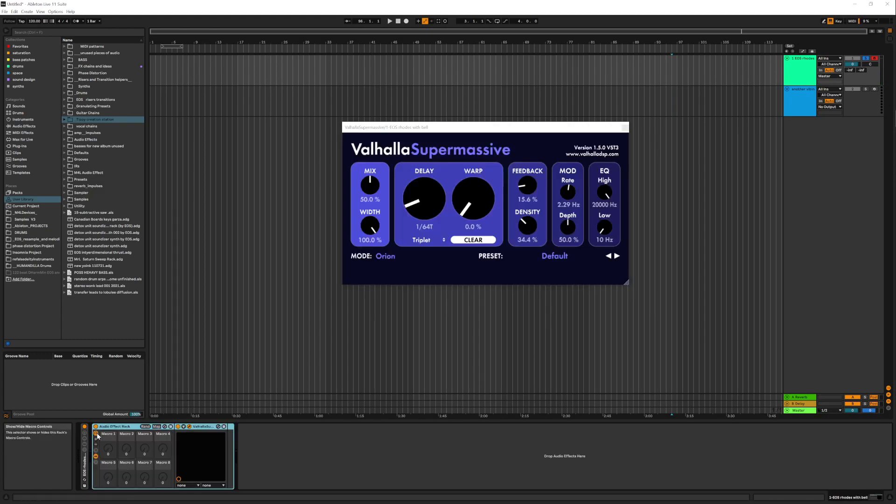
click(96, 434)
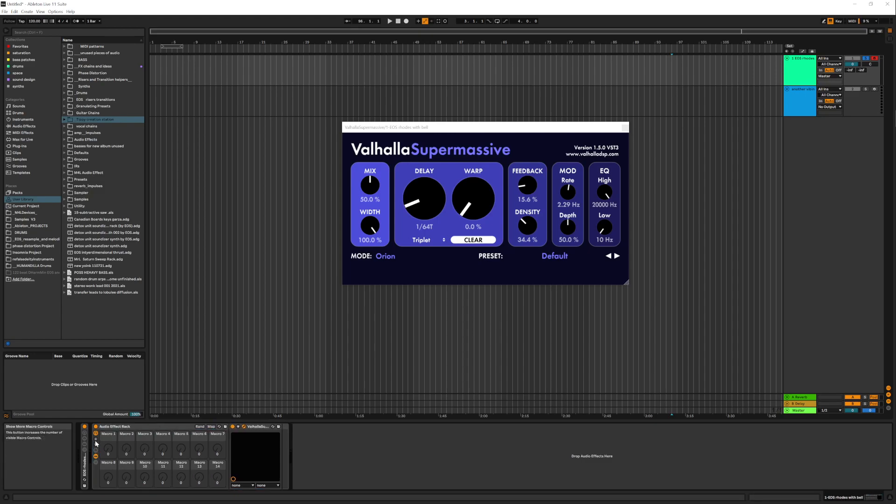
click(96, 440)
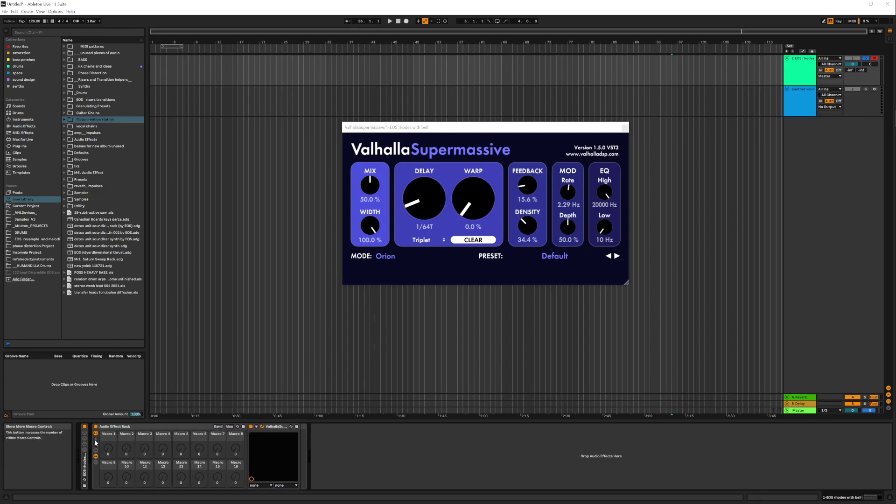
Expose the plug-in's parameters and map Mix to Macro 16, LowCut to Macro 14 and HighCut to Macro 15.
click(256, 427)
right_click(322, 440)
click(336, 427)
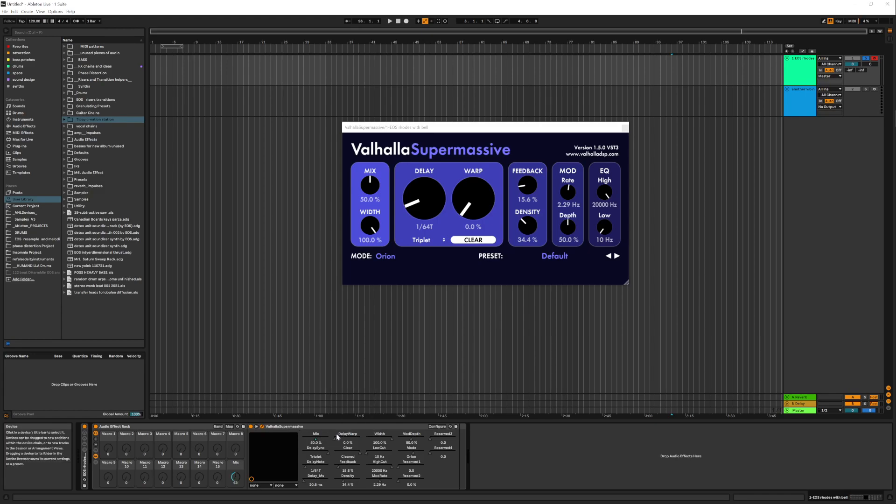
right_click(388, 455)
click(413, 435)
right_click(389, 466)
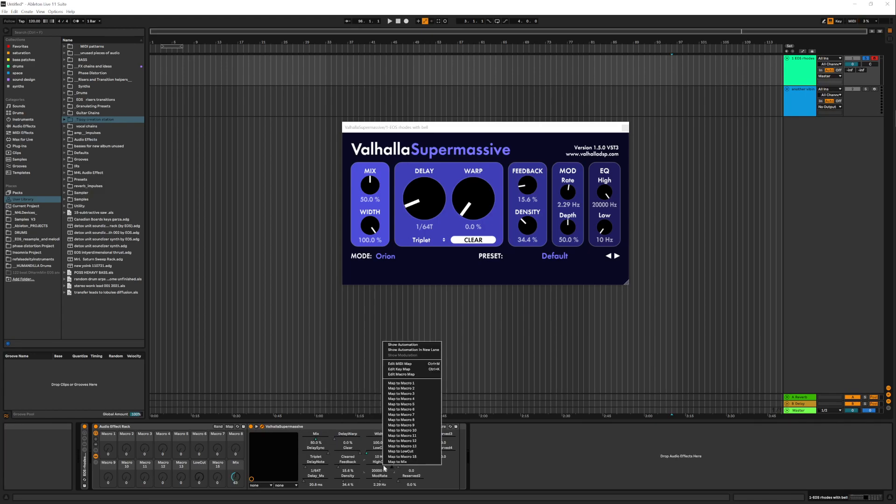
click(421, 453)
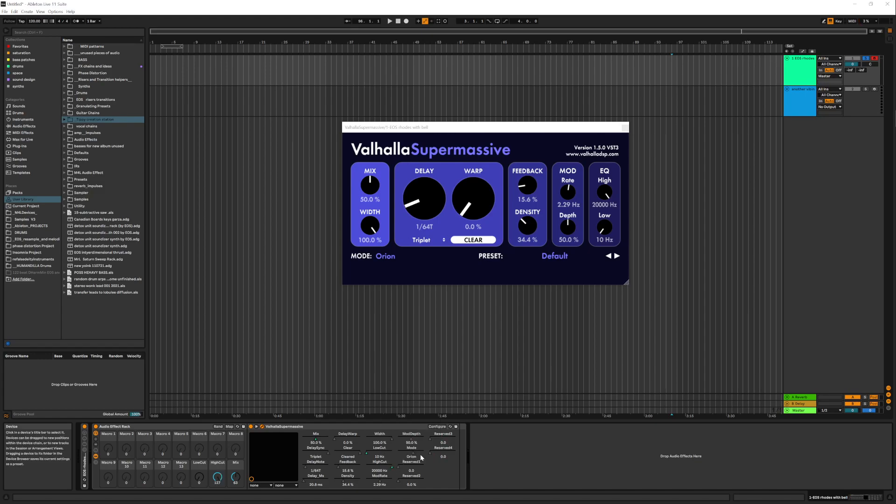
Exclude the Mix, HighCut and LowCut macros from randomization.
right_click(235, 471)
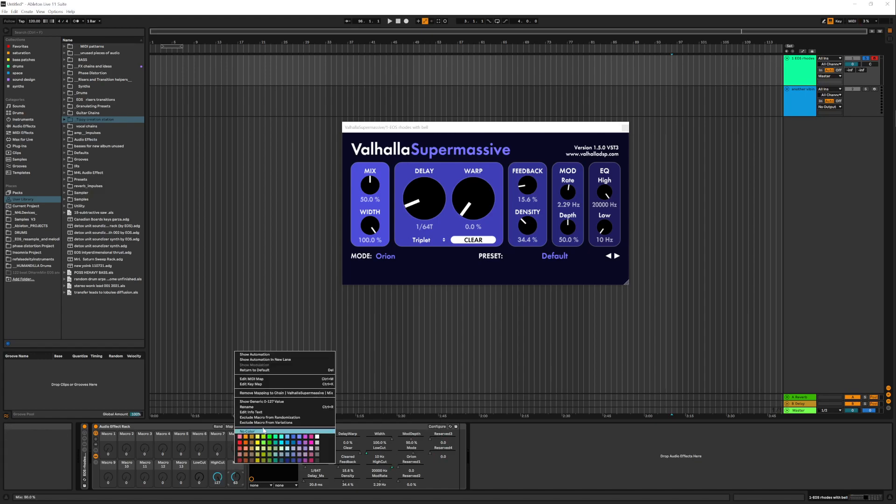
click(267, 417)
right_click(231, 467)
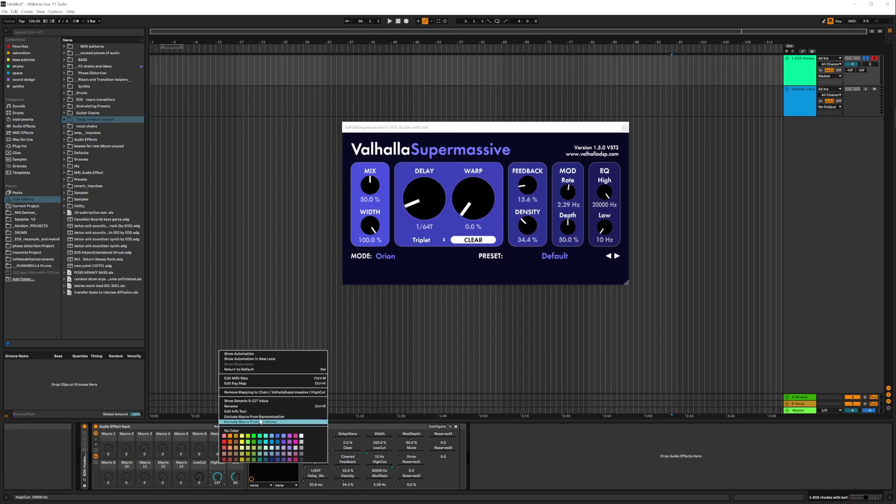
right_click(200, 465)
right_click(200, 464)
click(251, 416)
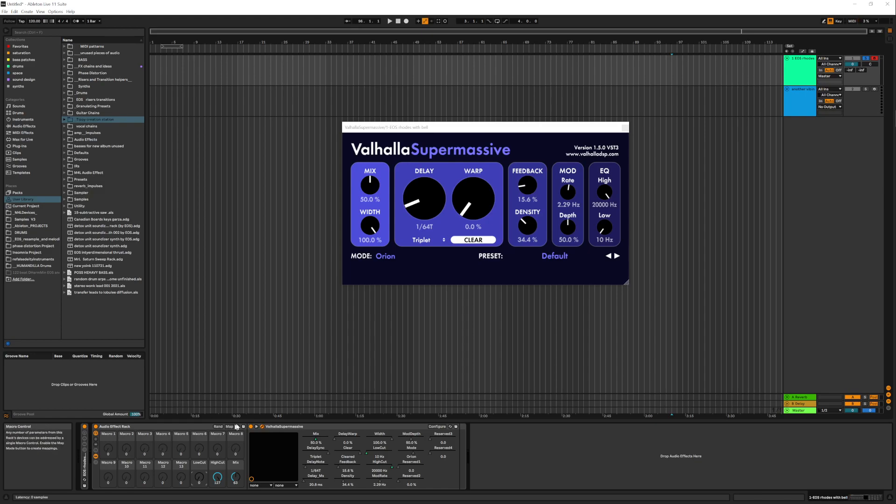
Map DelaySync to Macro 1, DelayNote to Macro 2 and Delay_Ms to Macro 3.
right_click(319, 449)
click(350, 369)
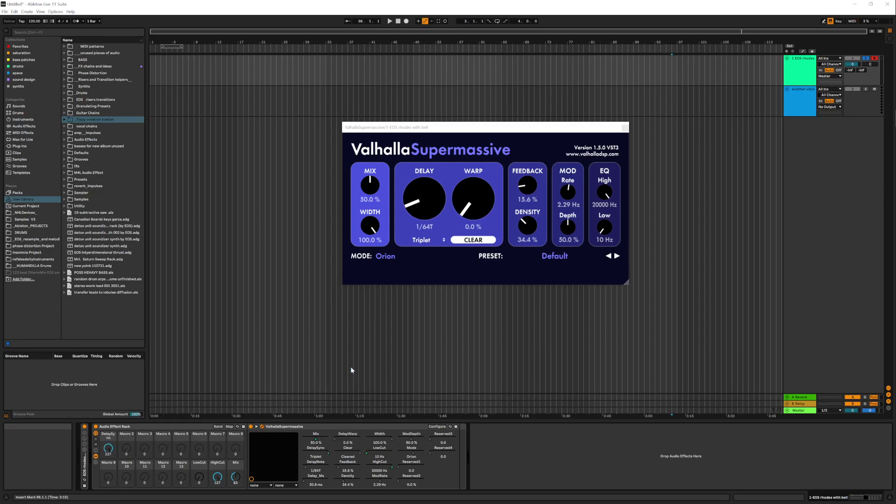
right_click(323, 460)
click(349, 386)
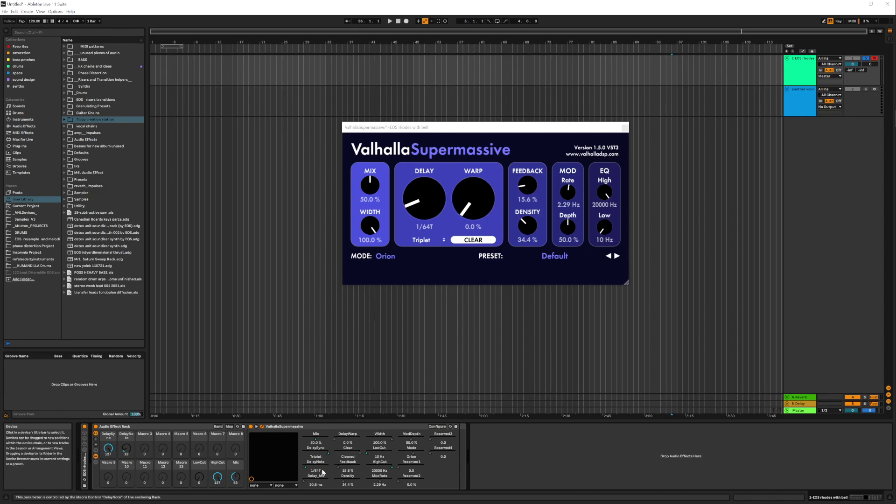
right_click(321, 476)
click(348, 405)
Map DelayWarp to Macro 4, Clear to Macro 5 and Feedback to Macro 6.
right_click(351, 443)
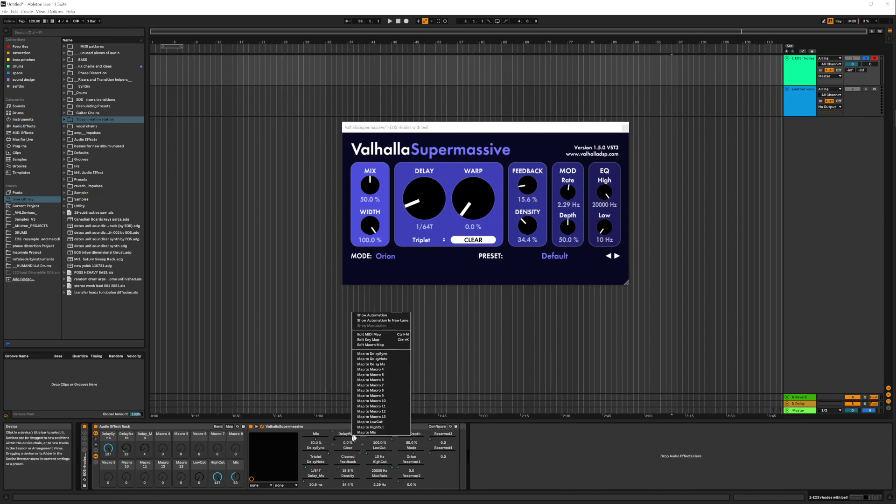
click(374, 369)
right_click(356, 456)
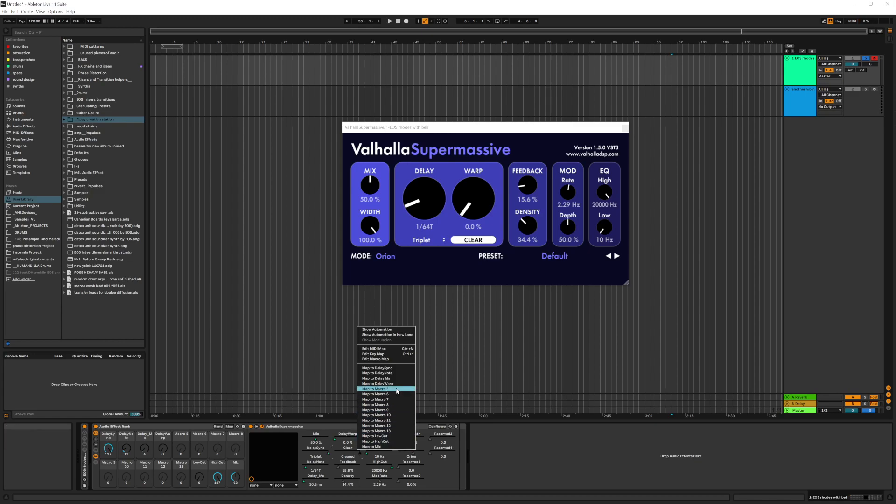
click(373, 389)
right_click(356, 459)
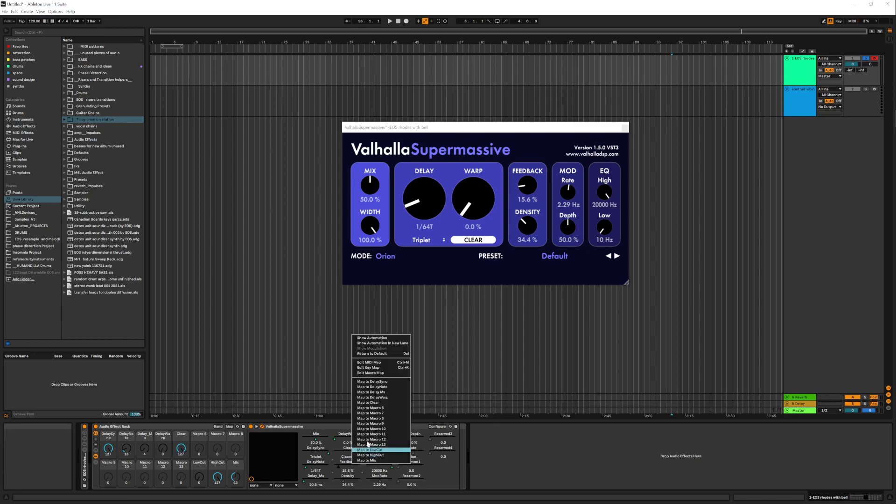
click(373, 408)
Map Density to Macro 7 and ModRate to Macro 8.
right_click(352, 480)
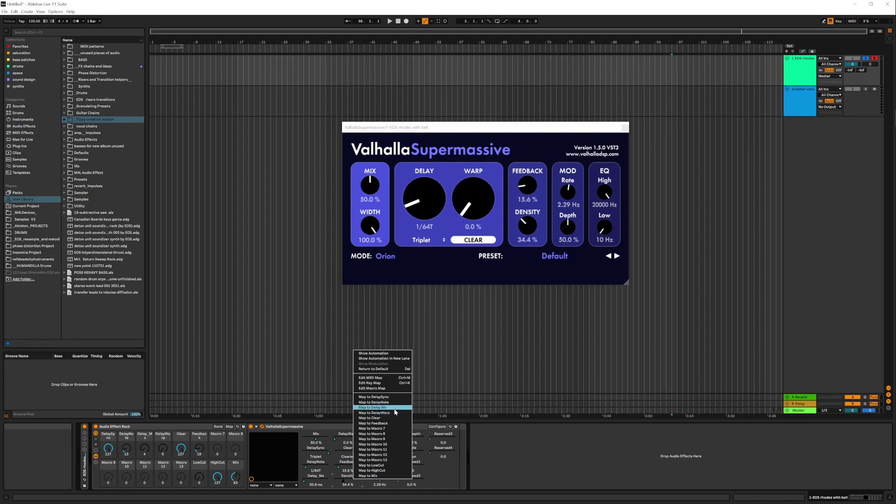
click(391, 429)
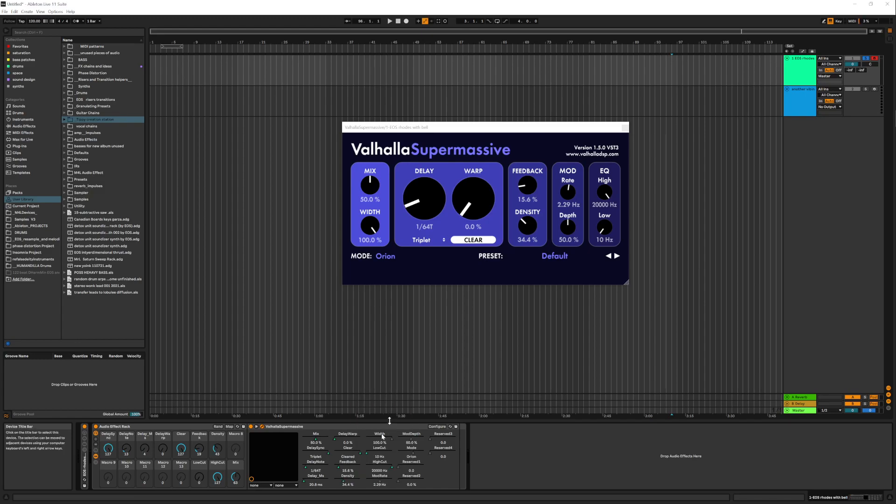
right_click(378, 482)
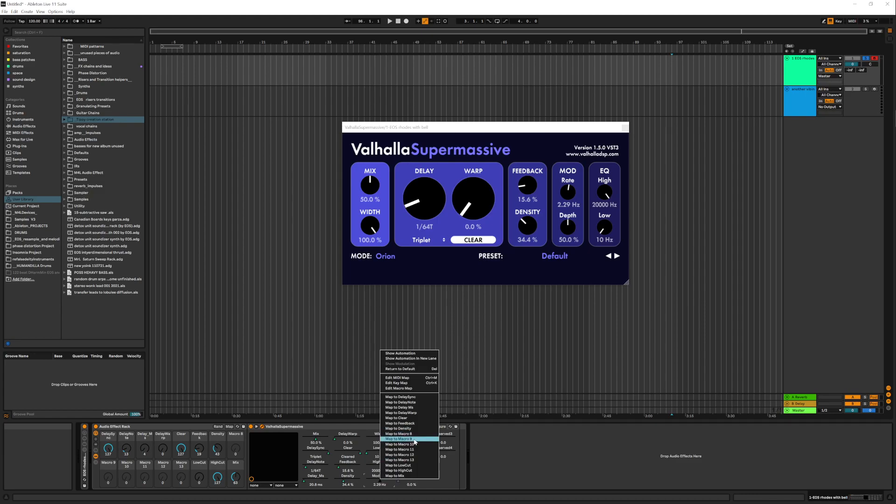
click(416, 437)
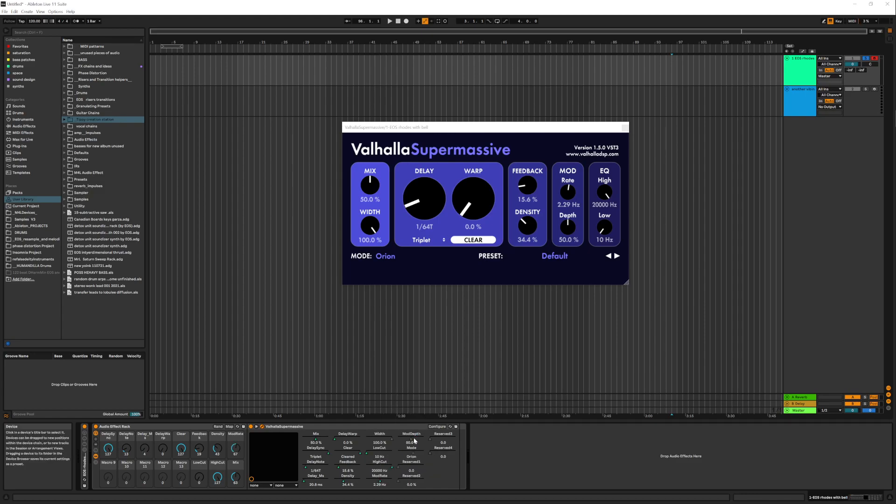
Map Width to Macro 9, ModDepth to Macro 10 and Mode to Macro 11.
right_click(385, 437)
click(417, 398)
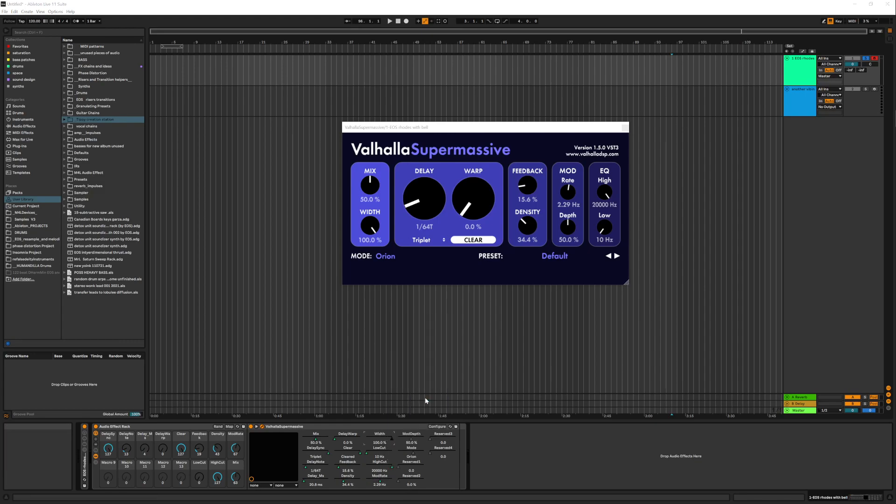
right_click(412, 437)
click(437, 403)
right_click(422, 451)
click(443, 421)
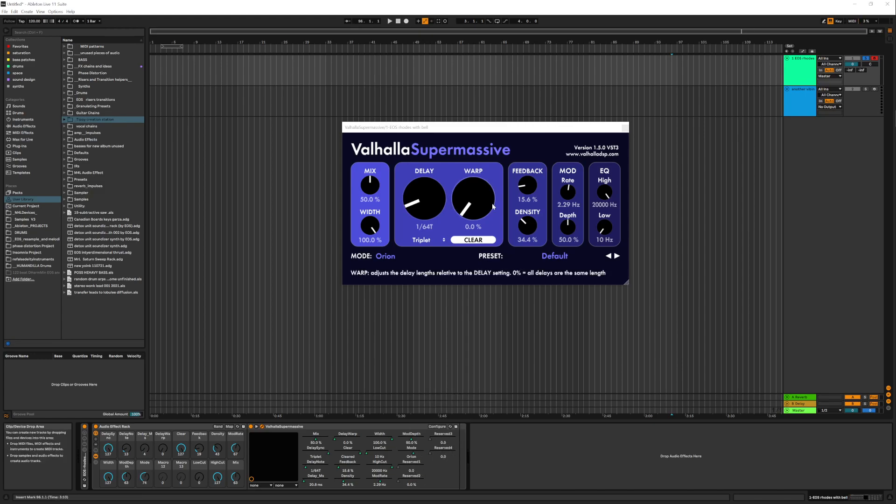
Reposition the plugin window and randomize the rack's macro values.
drag(486, 126, 452, 124)
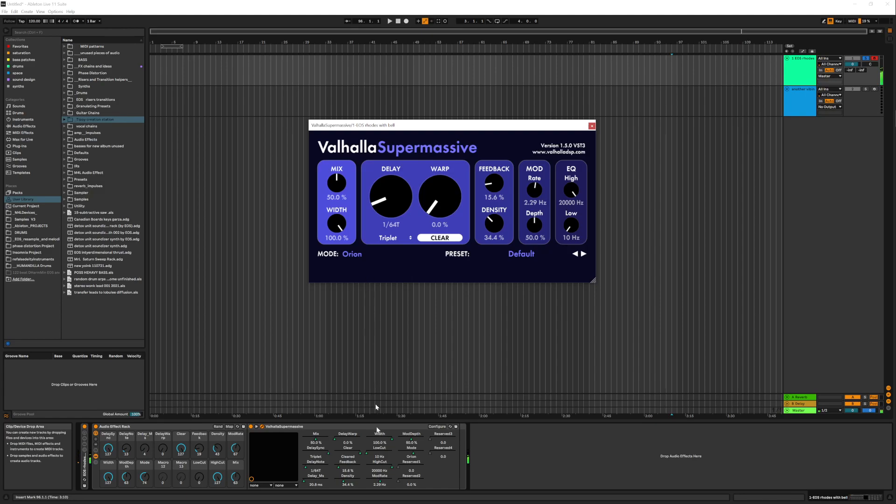
click(218, 427)
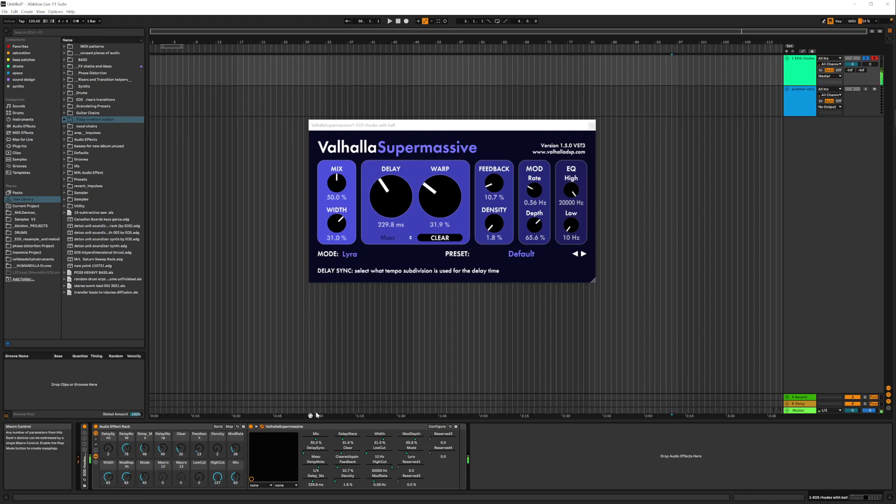
Lower Warp to 0 %, ModRate to 0.08 Hz and the delay time to 179.5 ms.
drag(426, 197, 435, 247)
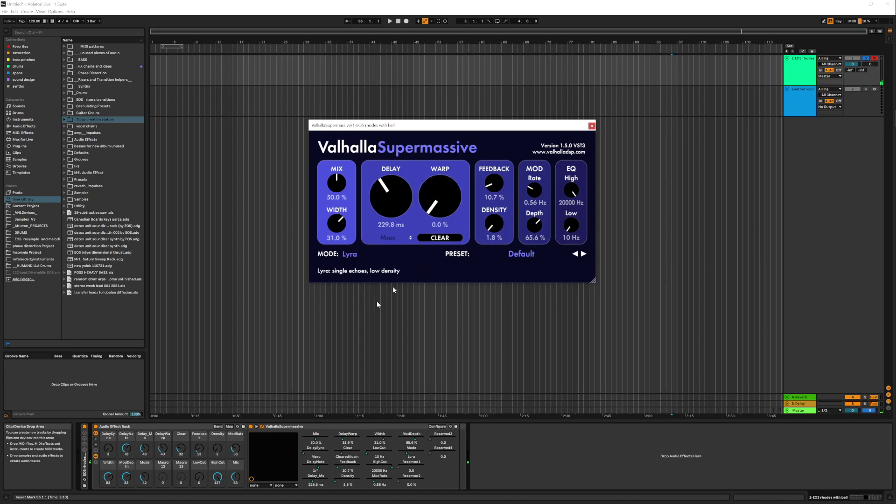
drag(236, 448, 236, 455)
drag(145, 449, 166, 451)
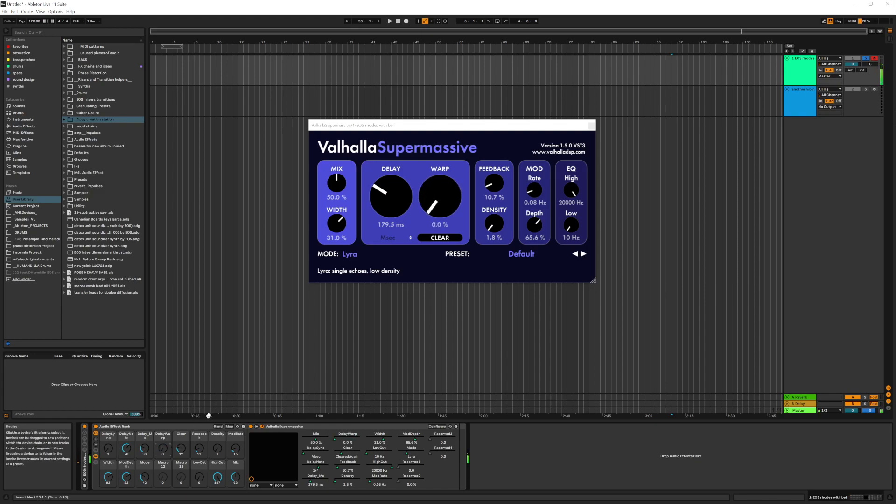
Randomize the macros again, and set the Mode macro to Cassiopeia, excluded from randomization.
click(219, 427)
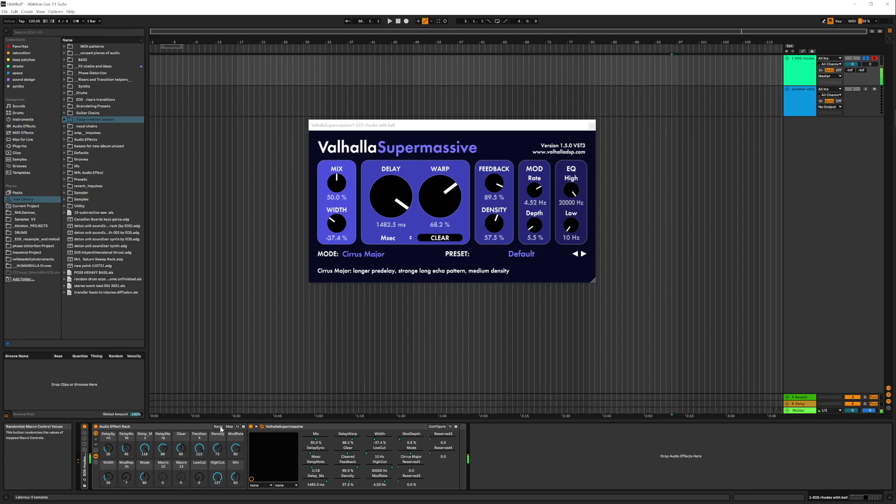
right_click(148, 465)
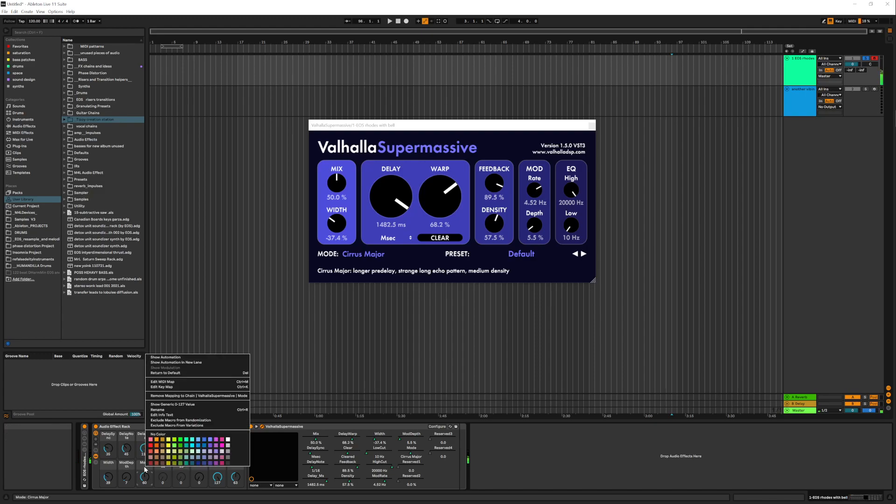
click(210, 421)
drag(145, 478, 145, 431)
mouse_move(144, 476)
mouse_down()
mouse_move(145, 502)
mouse_move(144, 453)
mouse_move(144, 474)
mouse_up()
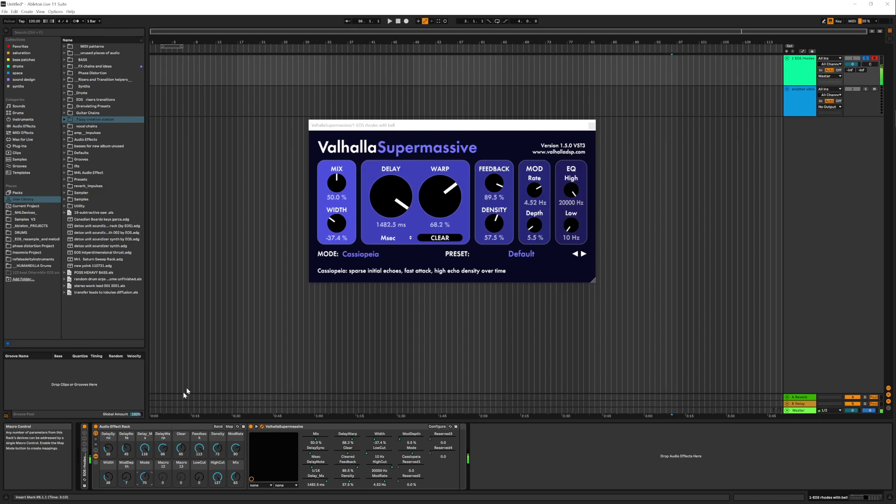
Lower Feedback to 18.1 %, raise Width to 100 % and give the macros another random set of values.
drag(199, 451, 199, 476)
click(398, 22)
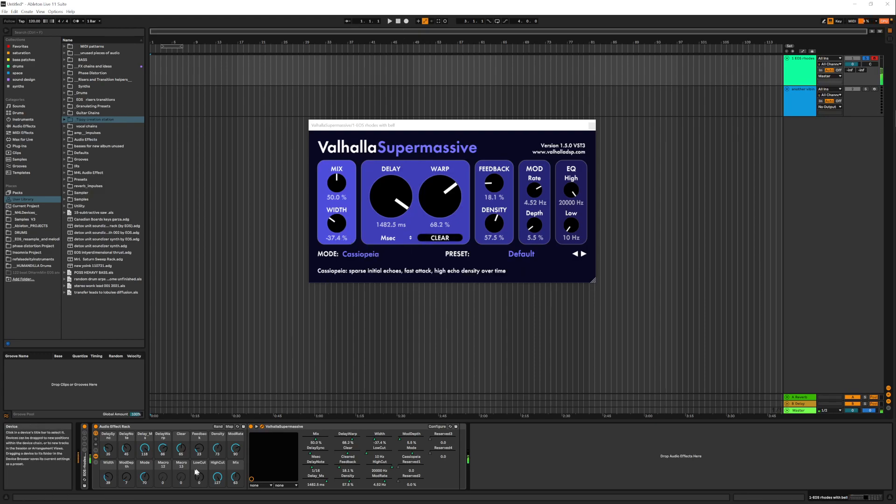
drag(110, 476, 113, 467)
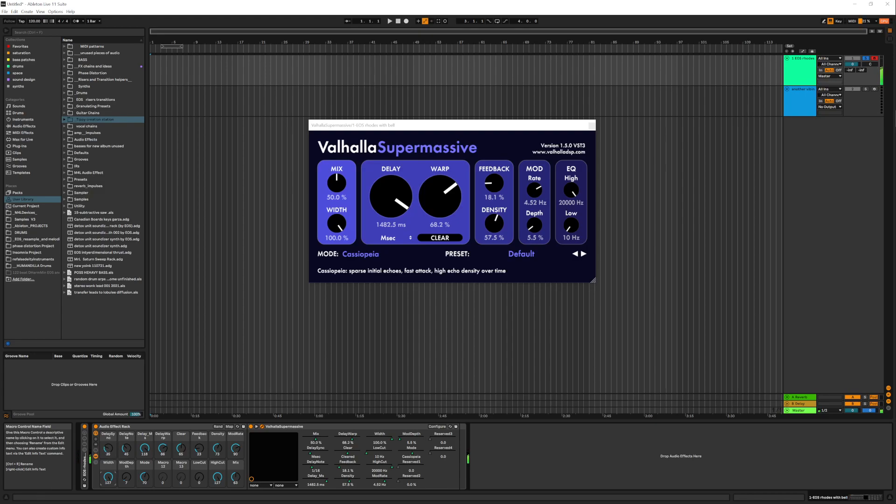
click(222, 427)
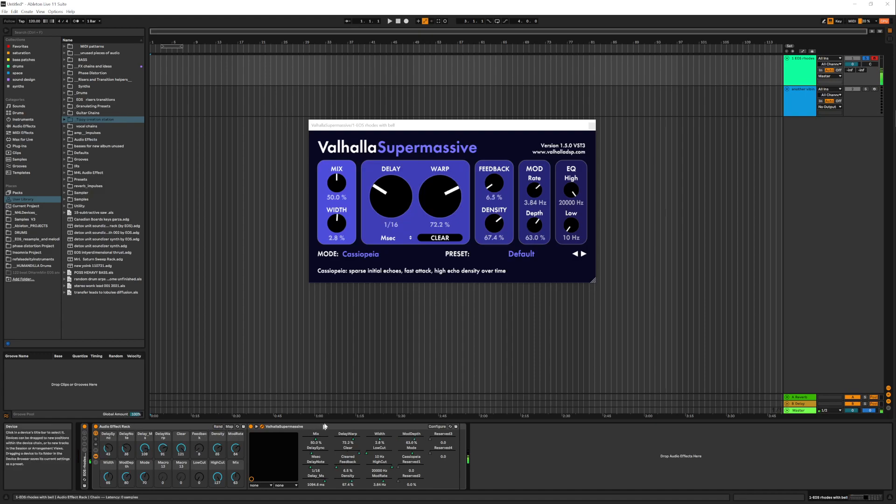
Add an LFO device from the audio effects after the Audio Effect Rack.
click(23, 126)
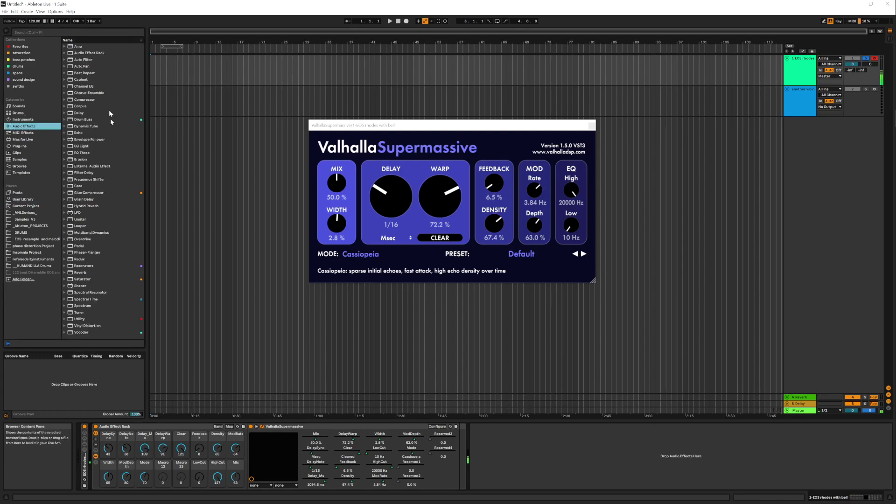
click(78, 214)
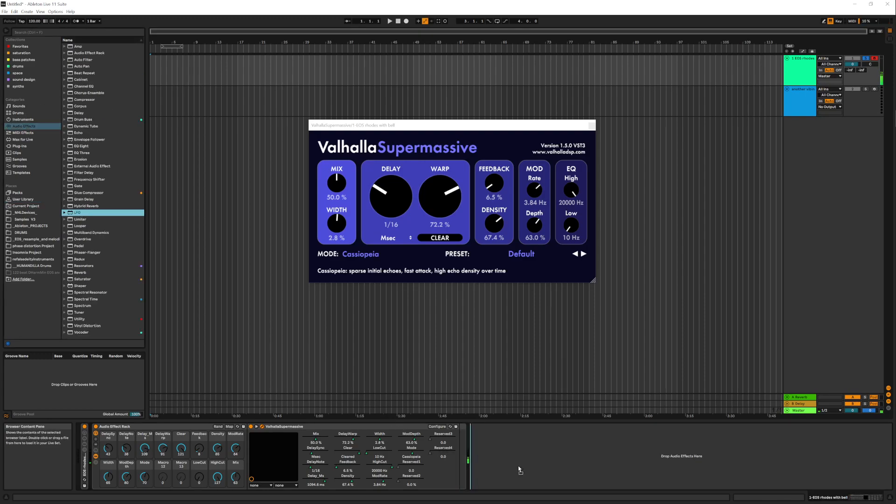
drag(480, 446, 479, 441)
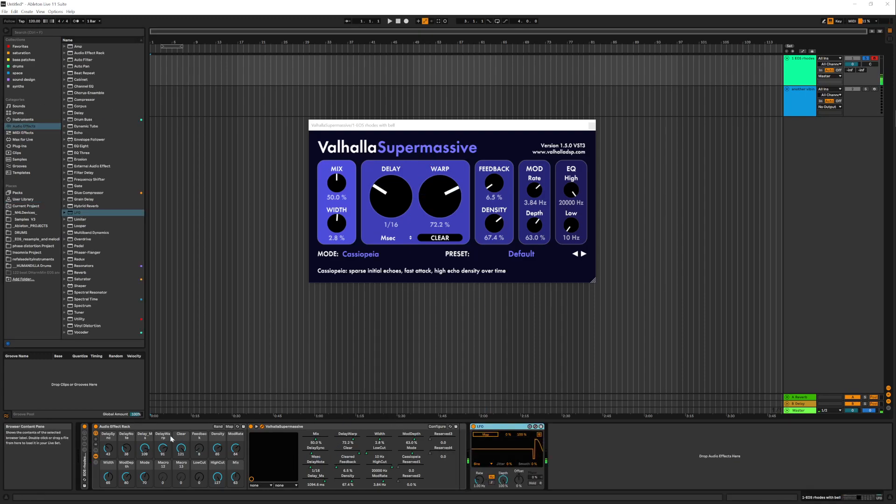
Randomize the macros twice, and adjust the result to 0 % Warp and 27.6 % Feedback.
click(218, 426)
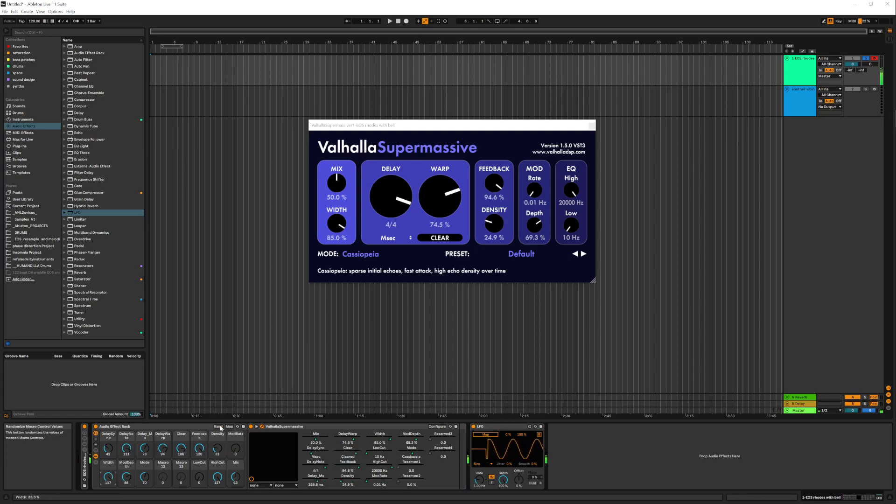
click(219, 427)
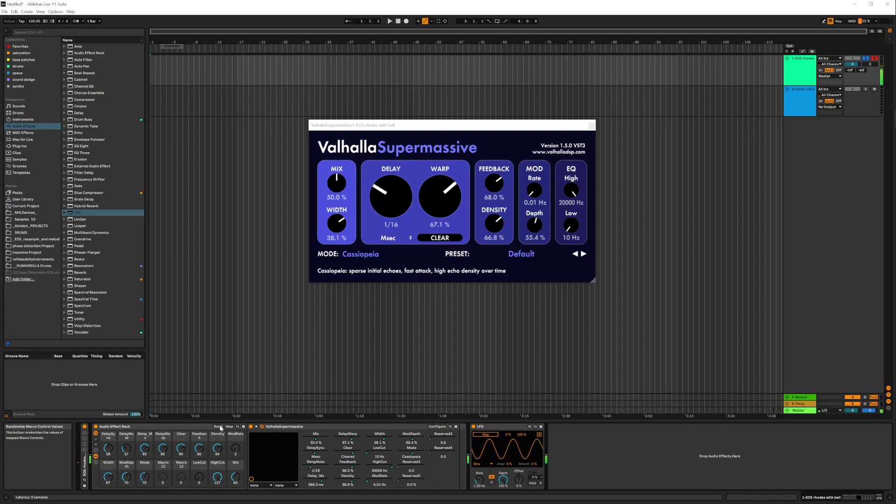
drag(446, 182, 475, 312)
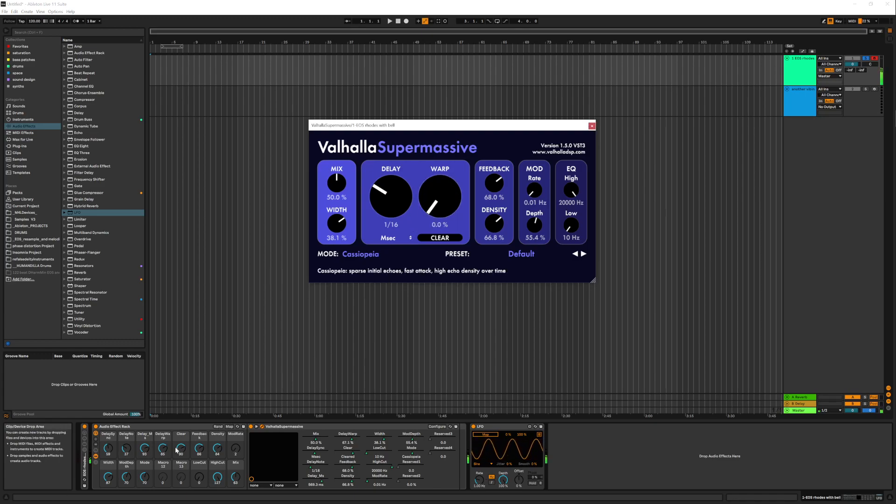
drag(163, 448, 163, 495)
drag(200, 452, 200, 481)
Map the LFO to the Width macro with a 50 % range minimum and sync its rate to 1/2.
click(483, 436)
click(107, 484)
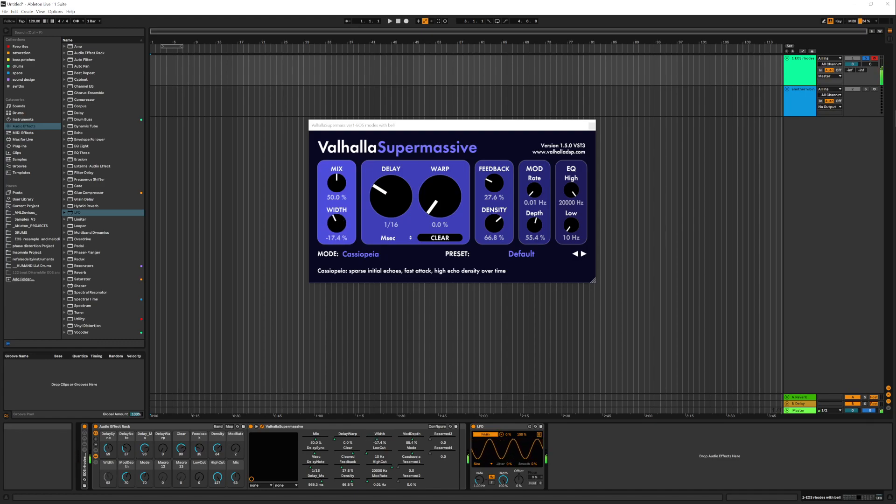
text(50)
key(Return)
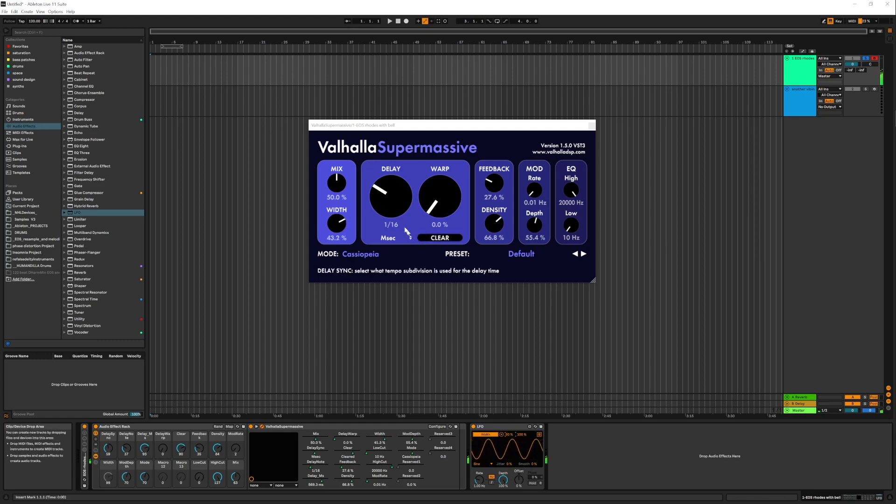
click(490, 483)
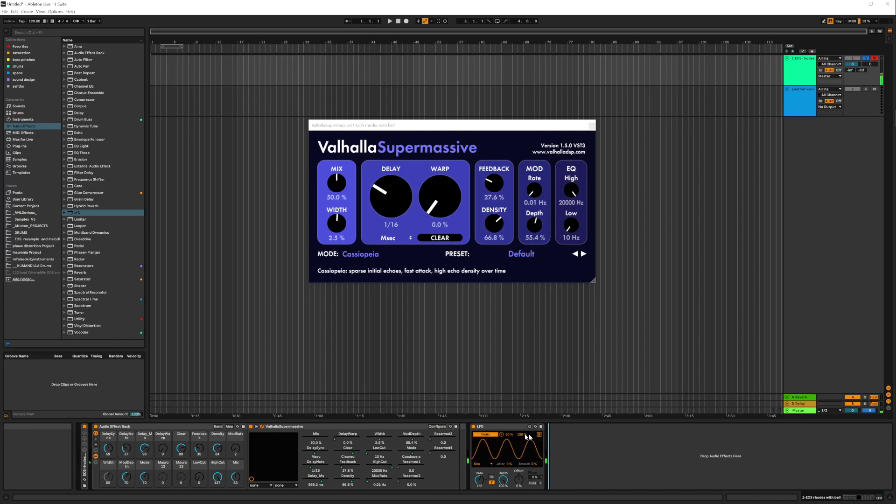
Duplicate the LFO and set the copy's waveform to Random.
click(509, 428)
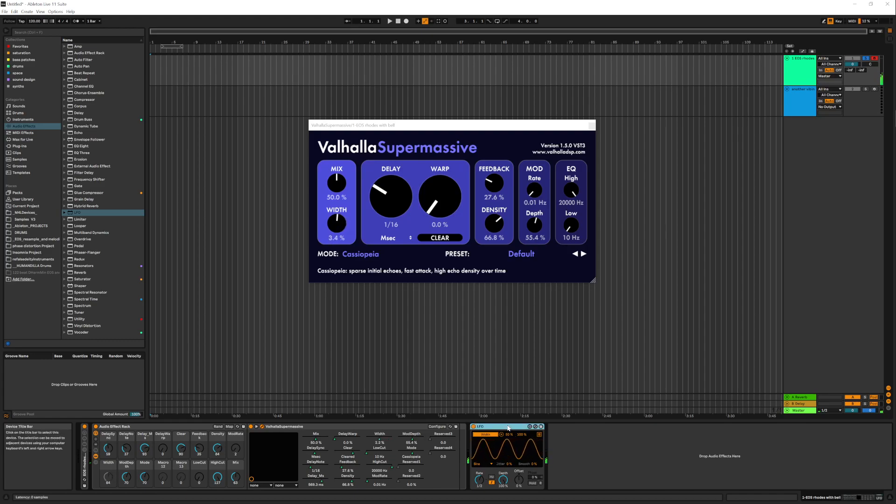
key(ctrl+d)
click(558, 464)
click(561, 453)
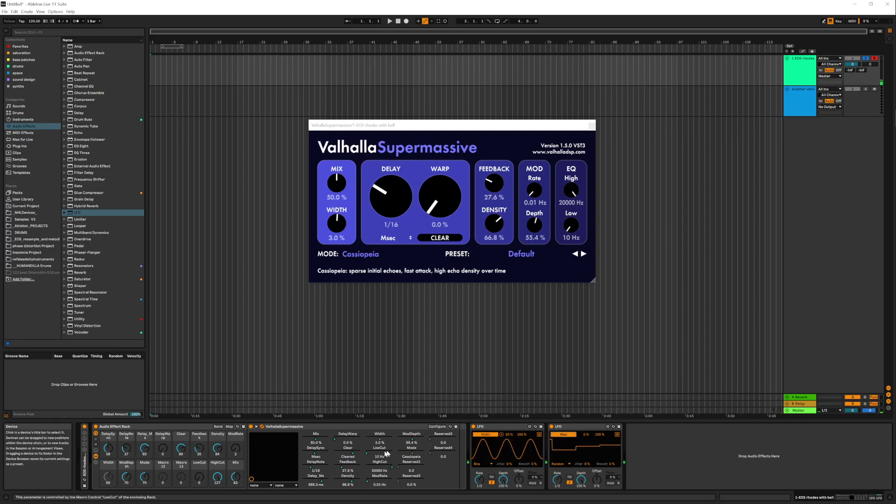
Map the second LFO to the DelayNote macro and set its Smooth amount to 100 %.
click(128, 447)
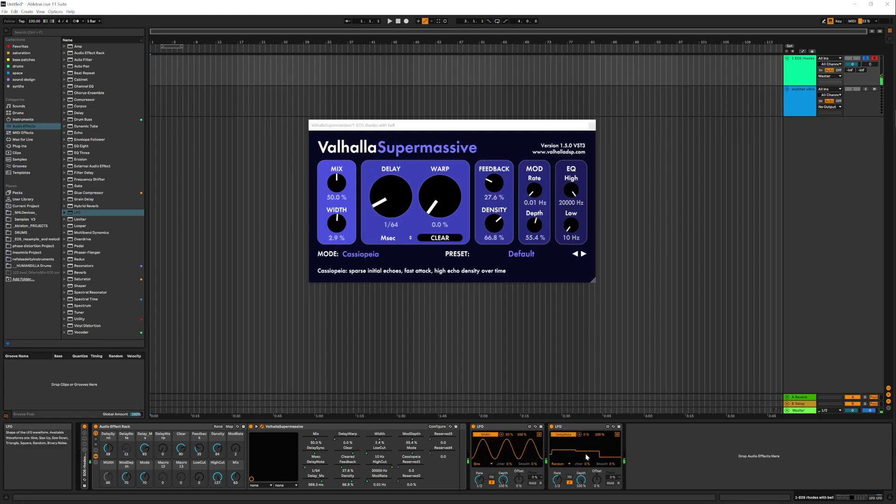
drag(612, 465, 613, 415)
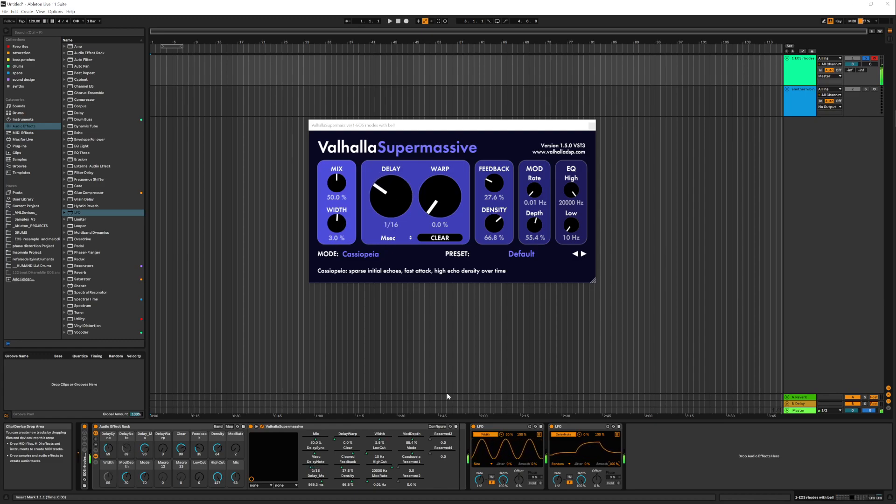
Try the second LFO at a free-running rate in Hz and return it to a slower tempo-synced rate.
drag(559, 481, 559, 488)
click(569, 477)
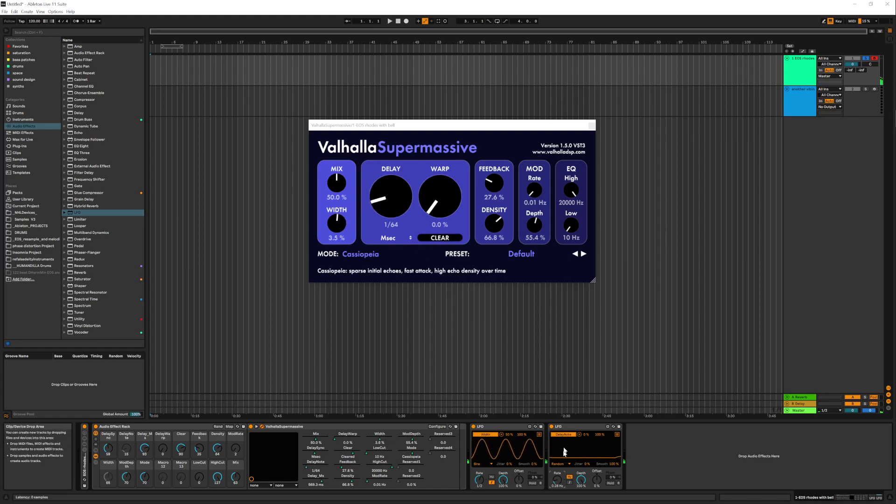
click(570, 482)
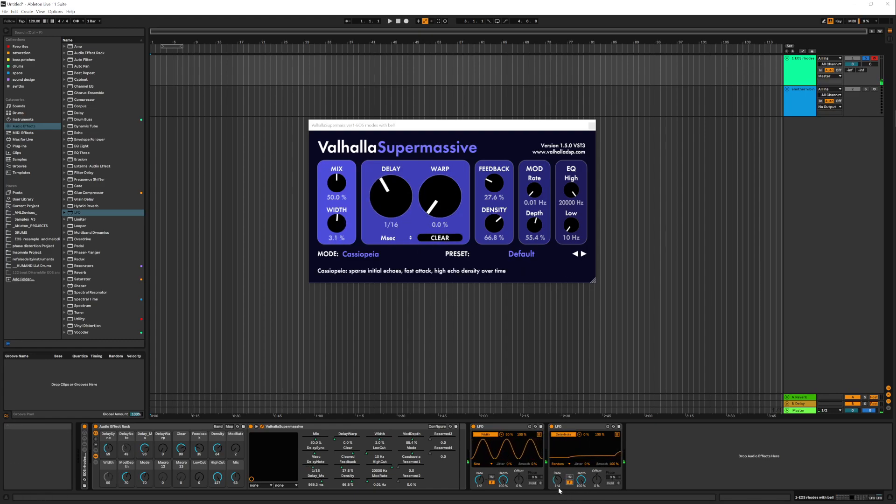
drag(557, 480, 557, 461)
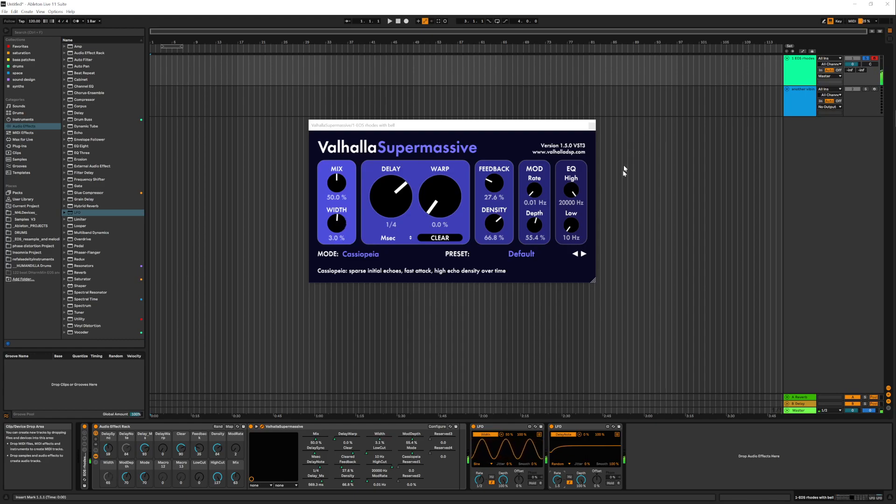
Remove the second LFO's mapping from DelayNote and set the delay note to 1/32.
click(579, 435)
drag(380, 198, 391, 162)
drag(386, 194, 387, 206)
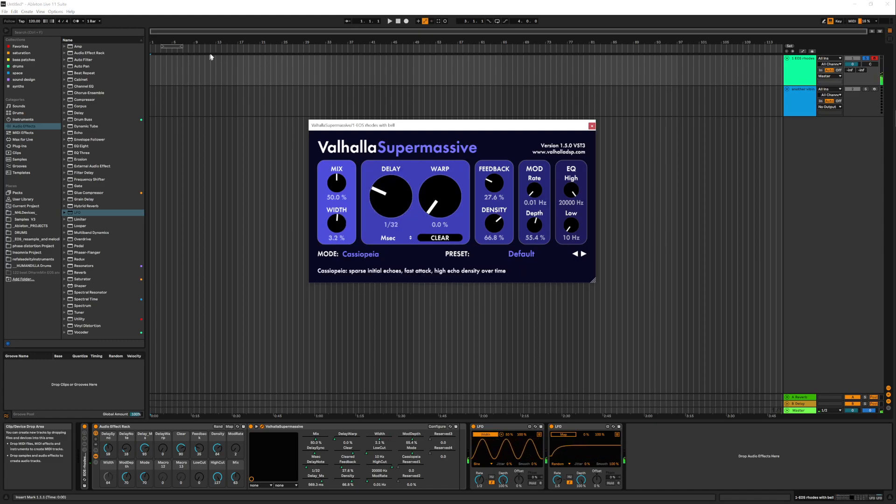
Turn on automation display in the arrangement and lower the DelayNote macro to 1/64.
click(803, 51)
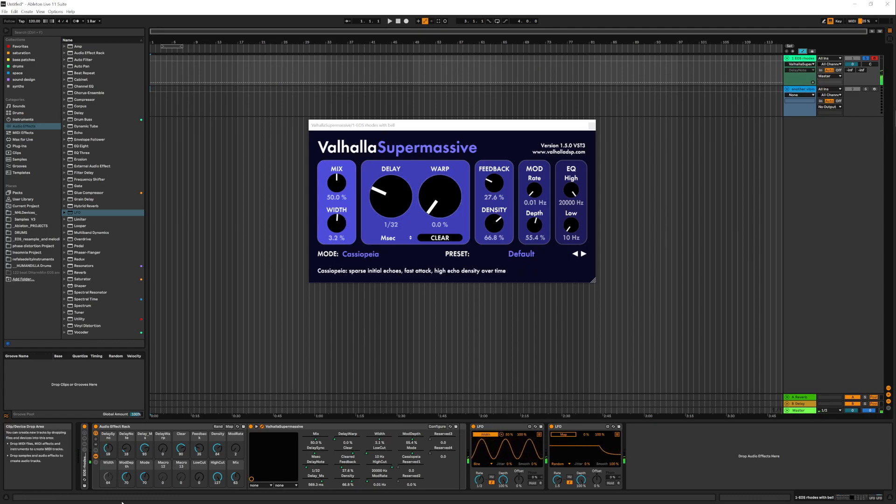
drag(126, 448, 127, 495)
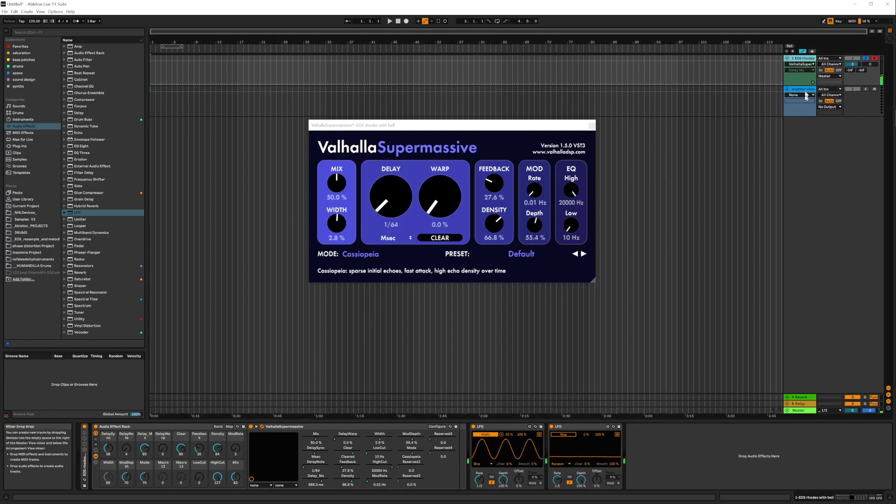
Close the plugin window and show the DelayNote macro's automation in a new lane.
click(592, 127)
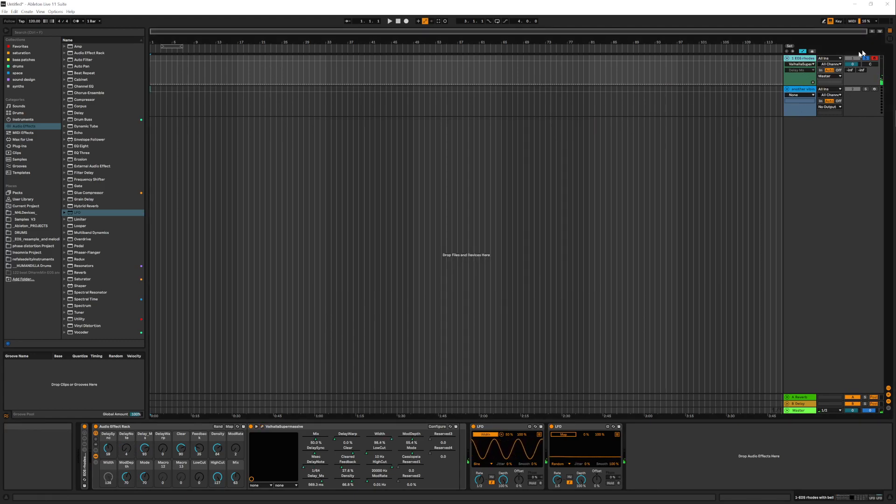
click(799, 64)
click(796, 65)
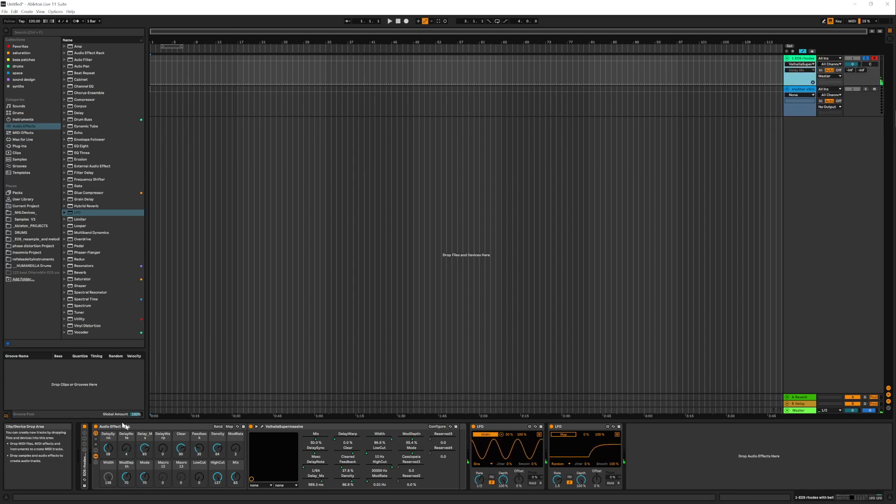
right_click(128, 447)
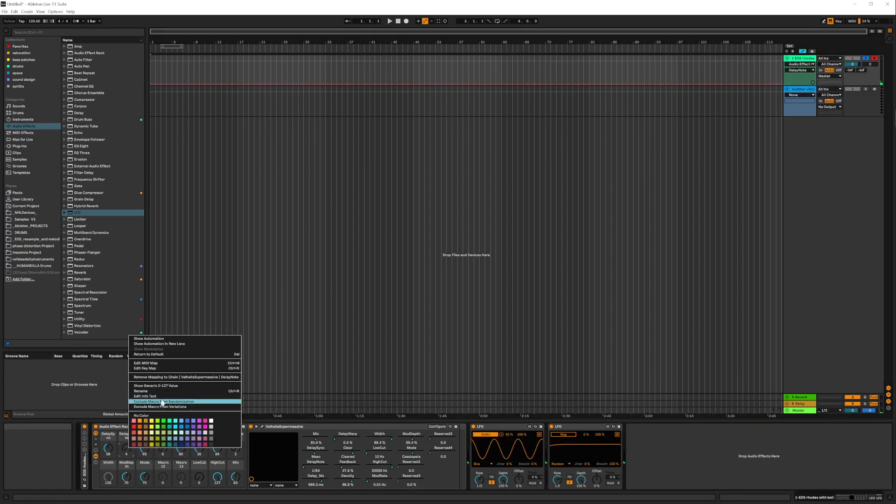
click(161, 347)
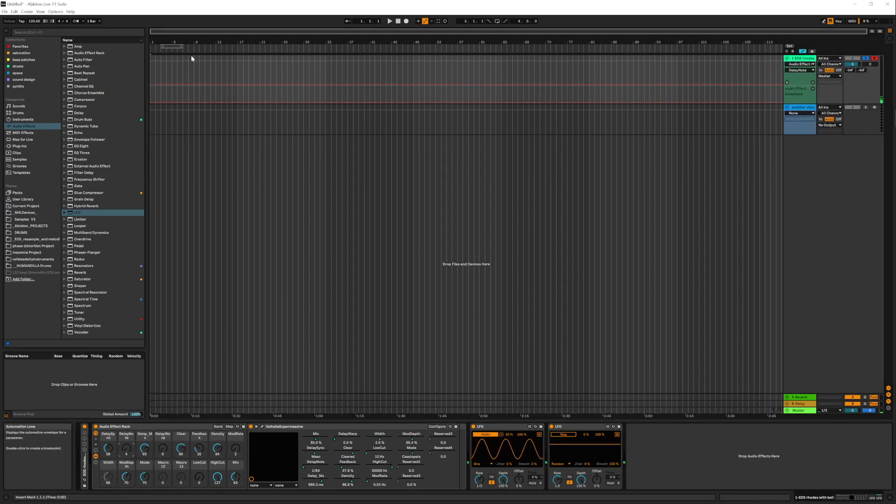
Draw a DelayNote automation curve with a small peak before bar 3 and a taller one at bar 7, ending at bar 9, and play it.
drag(192, 46, 192, 65)
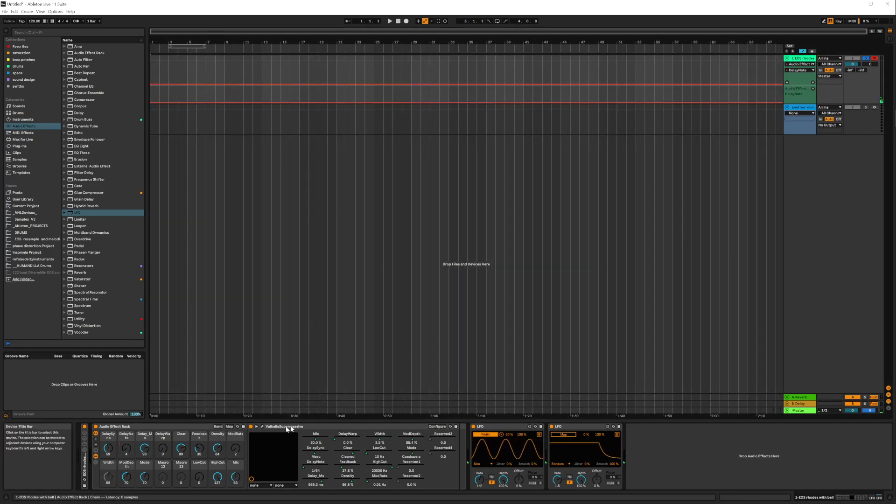
click(262, 427)
drag(165, 102, 224, 103)
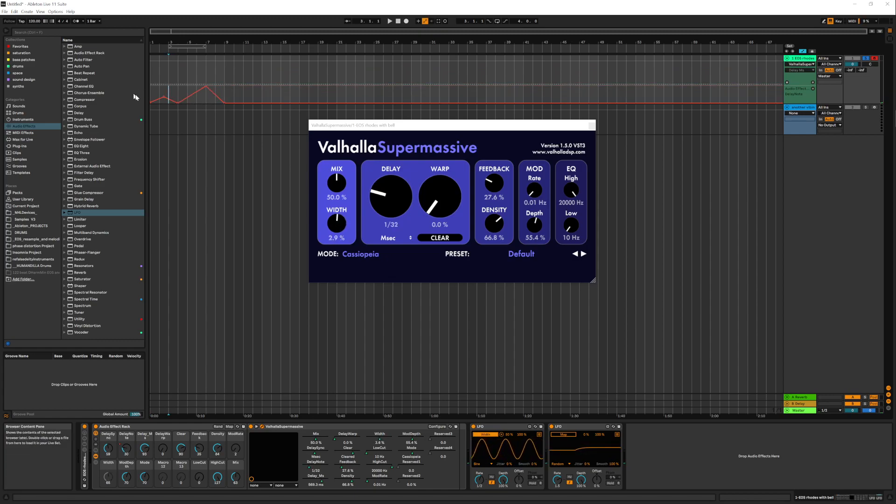
click(151, 100)
key(space)
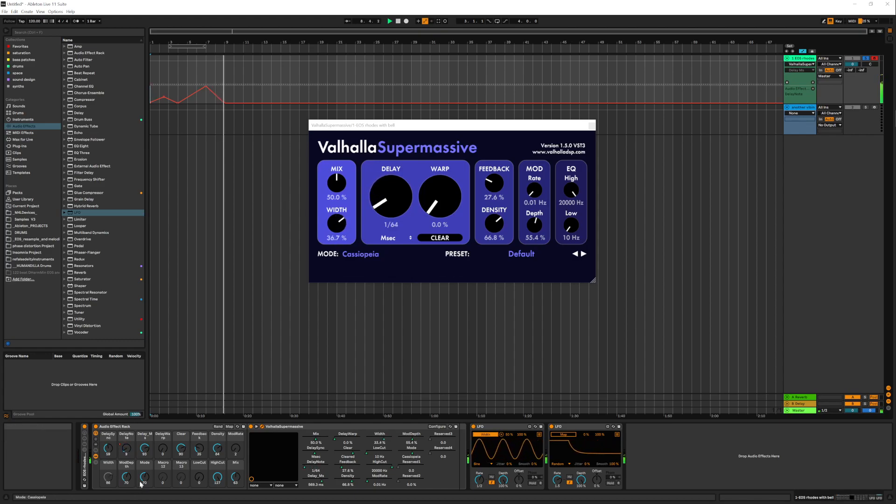
Set ValhallaSupermassive to Orion mode, with mod depth at 100% and the EQ at 16750 Hz high and 380 Hz low.
click(145, 477)
drag(144, 480, 144, 477)
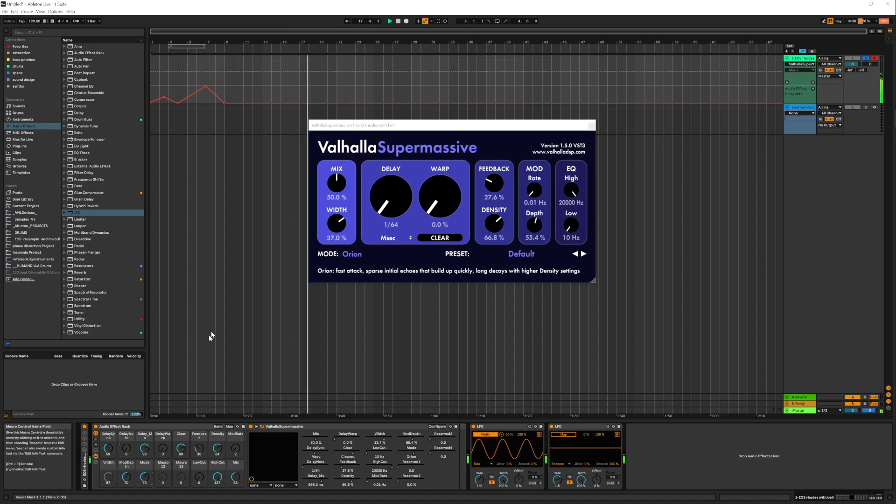
drag(536, 226, 575, 206)
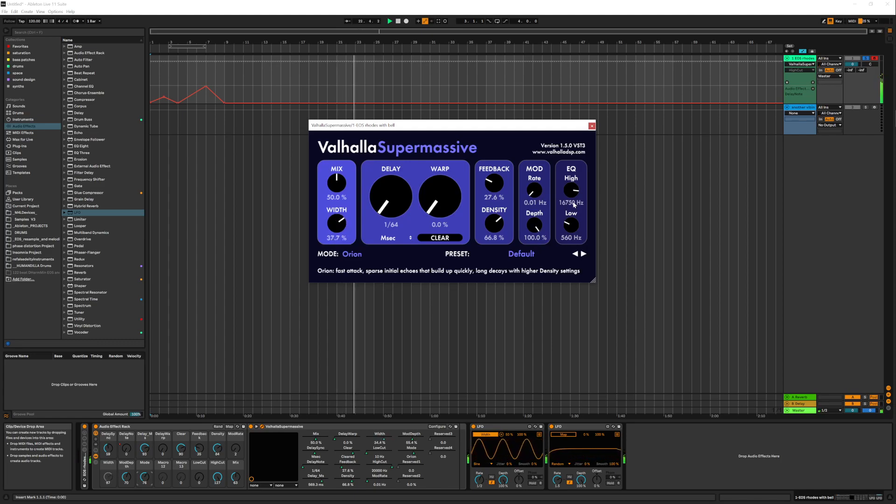
drag(571, 225, 575, 234)
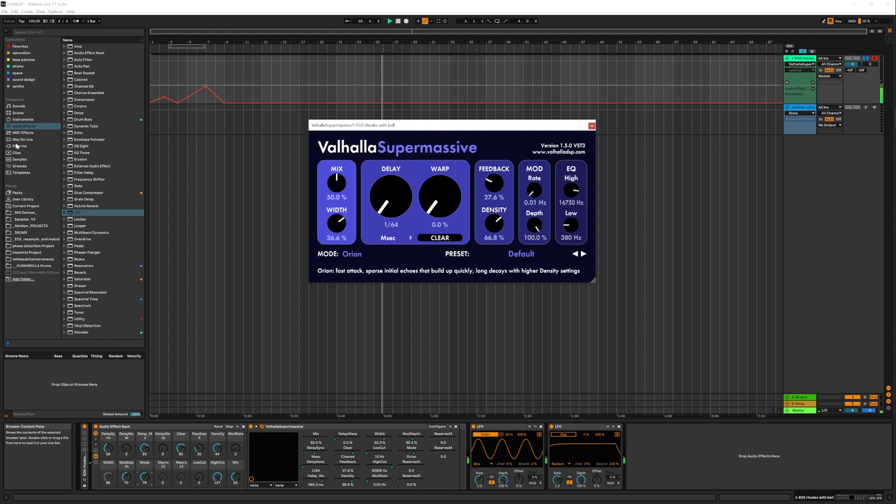
Insert EQ Eight before ValhallaSupermassive in the chain and raise its low-cut band to just under 400 Hz.
drag(85, 146, 390, 434)
drag(468, 448, 288, 462)
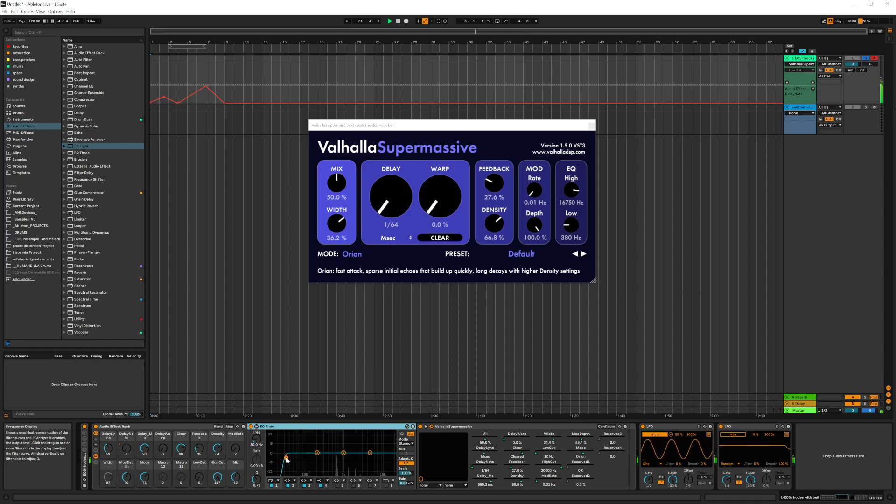
drag(287, 459, 312, 460)
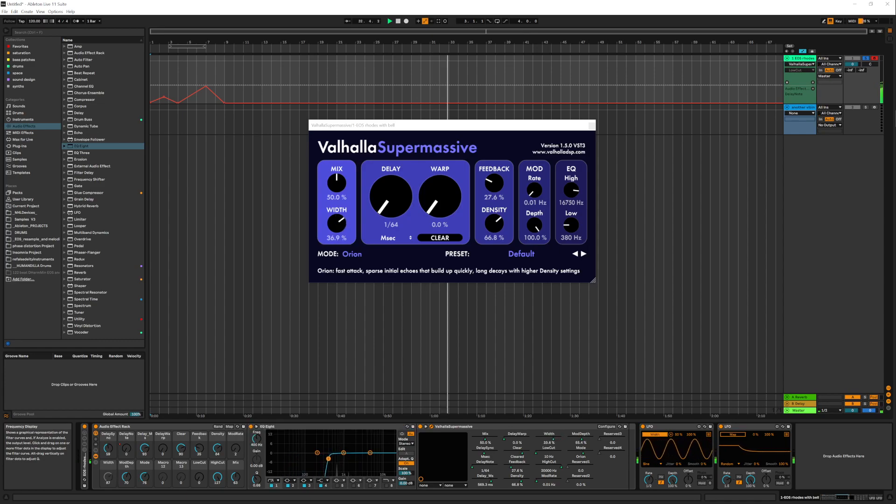
drag(326, 459, 324, 459)
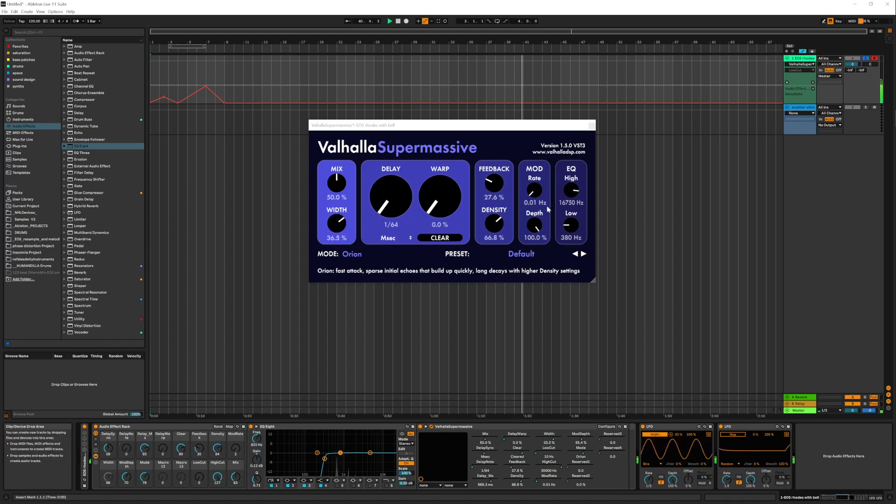
Raise ValhallaSupermassive's low cut to 1160 Hz, try higher EQ Eight low-cut frequencies, and settle that band at about 400 Hz.
drag(572, 228, 576, 212)
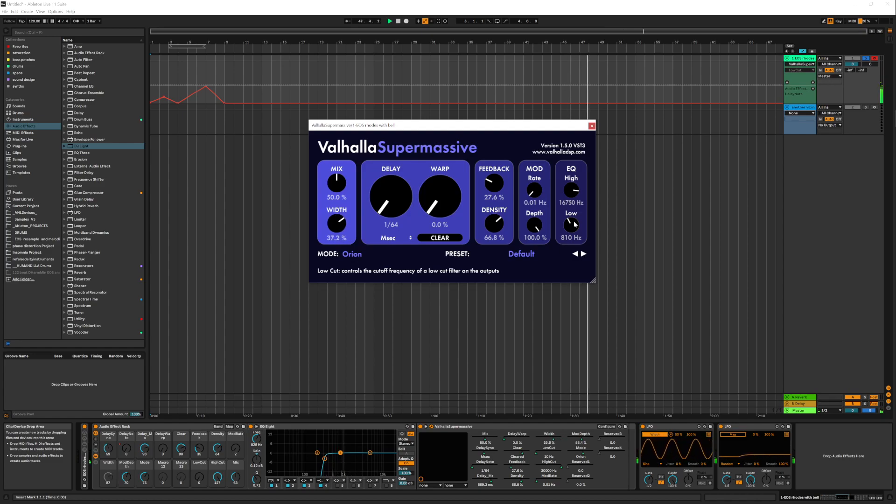
drag(325, 459, 340, 457)
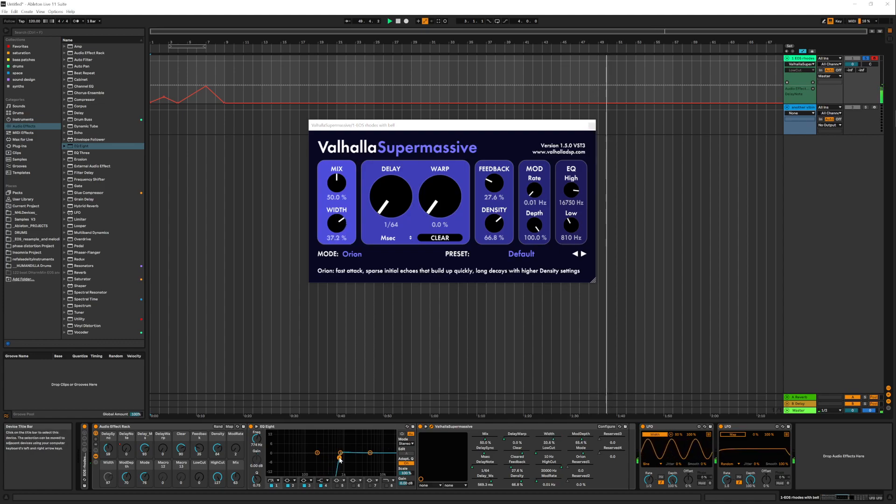
drag(340, 460, 343, 458)
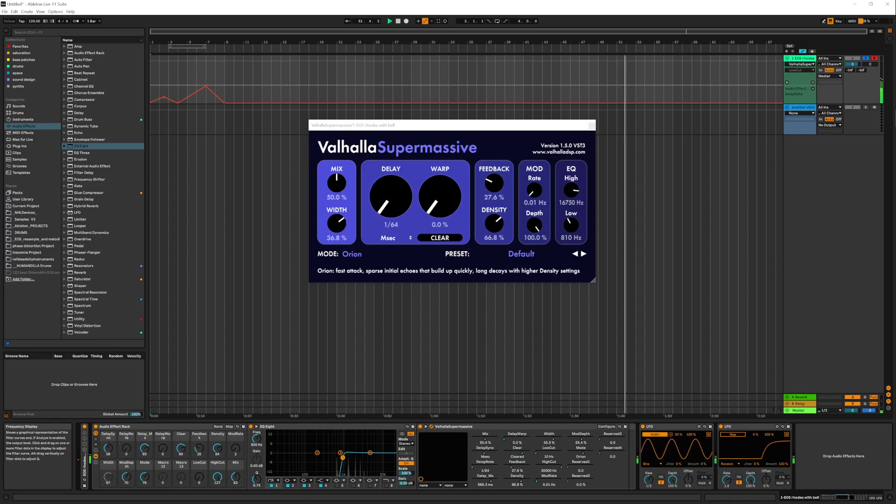
drag(573, 227, 578, 221)
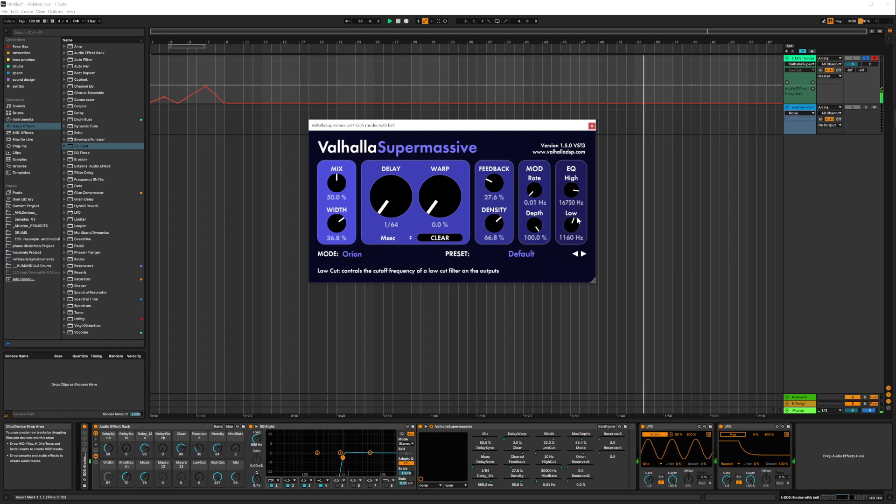
drag(343, 458, 330, 461)
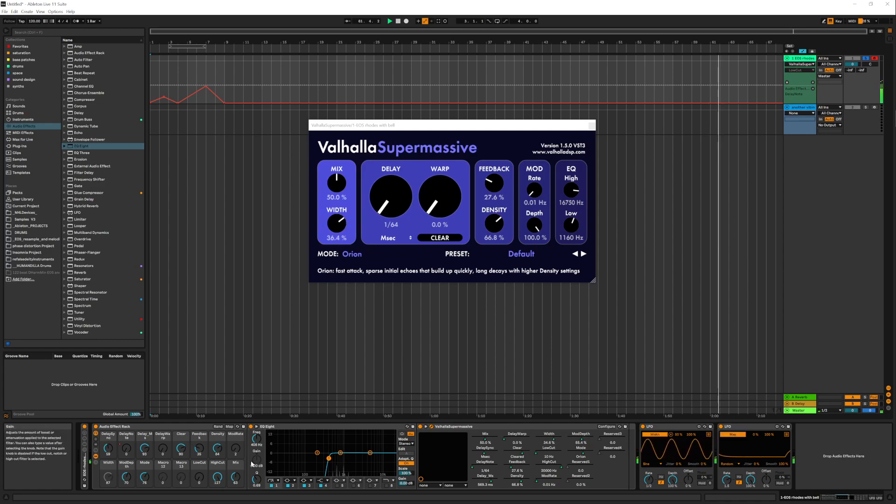
Map the second LFO to the DelayNote macro again and collapse the ValhallaSupermassive device in the chain.
click(126, 451)
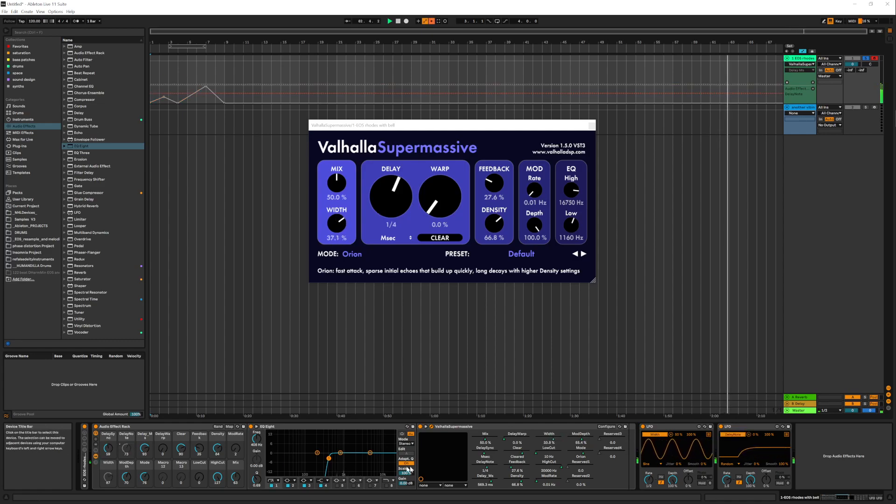
double_click(462, 427)
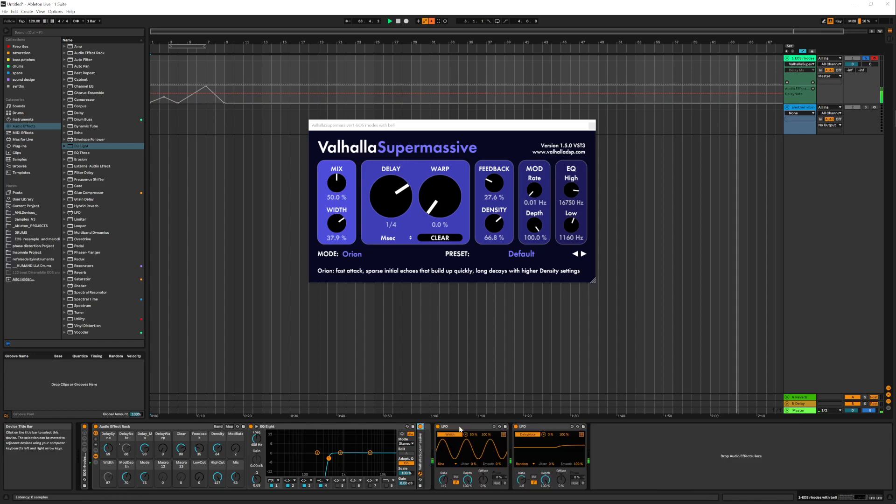